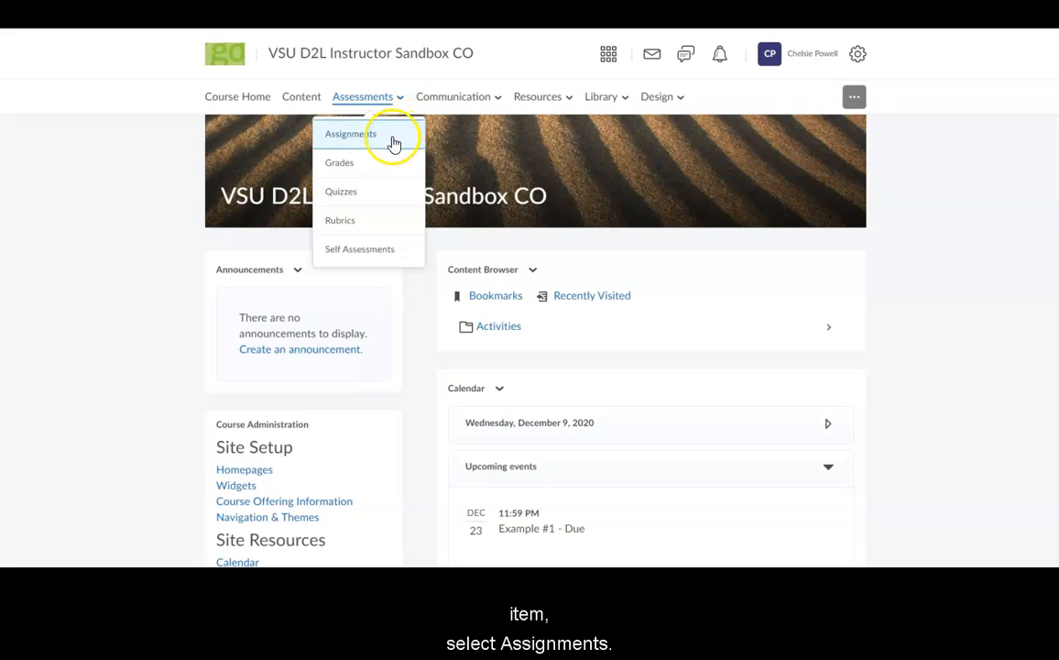
Step: Go to the course's Assignments list and open the Example #1 assignment for editing
{"action": "left_click", "coordinate": [388, 143]}
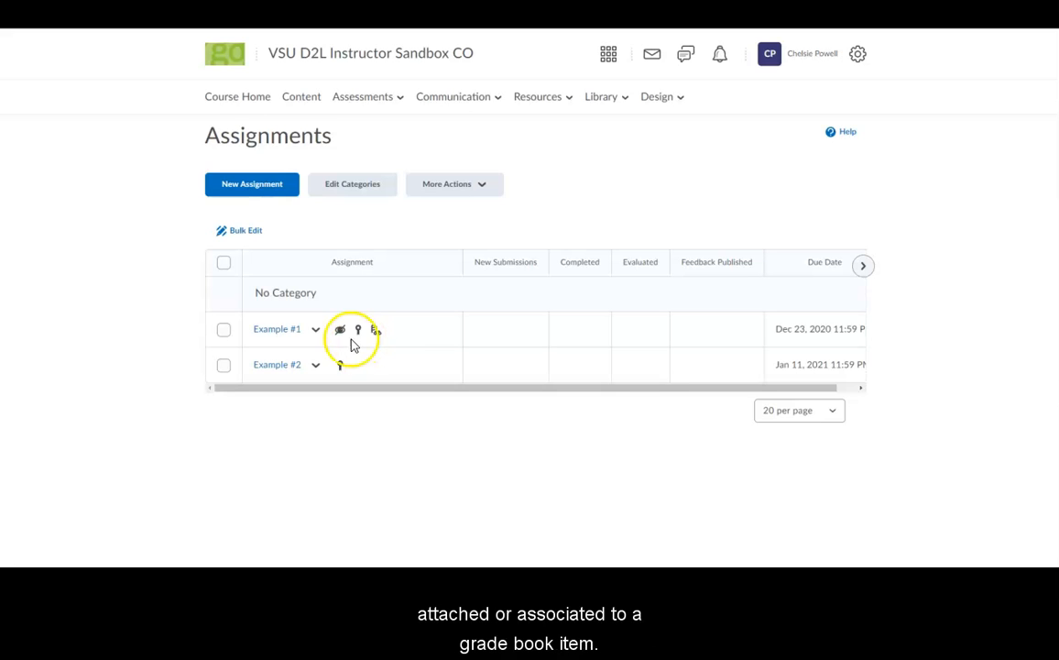
{"action": "left_click", "coordinate": [316, 331]}
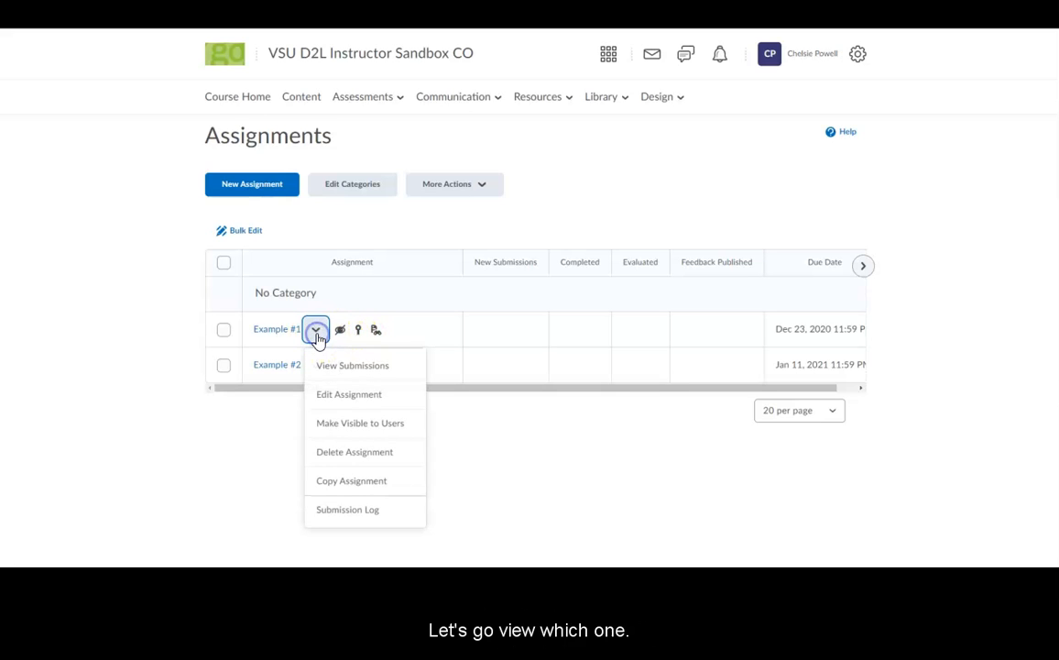
{"action": "left_click", "coordinate": [389, 400]}
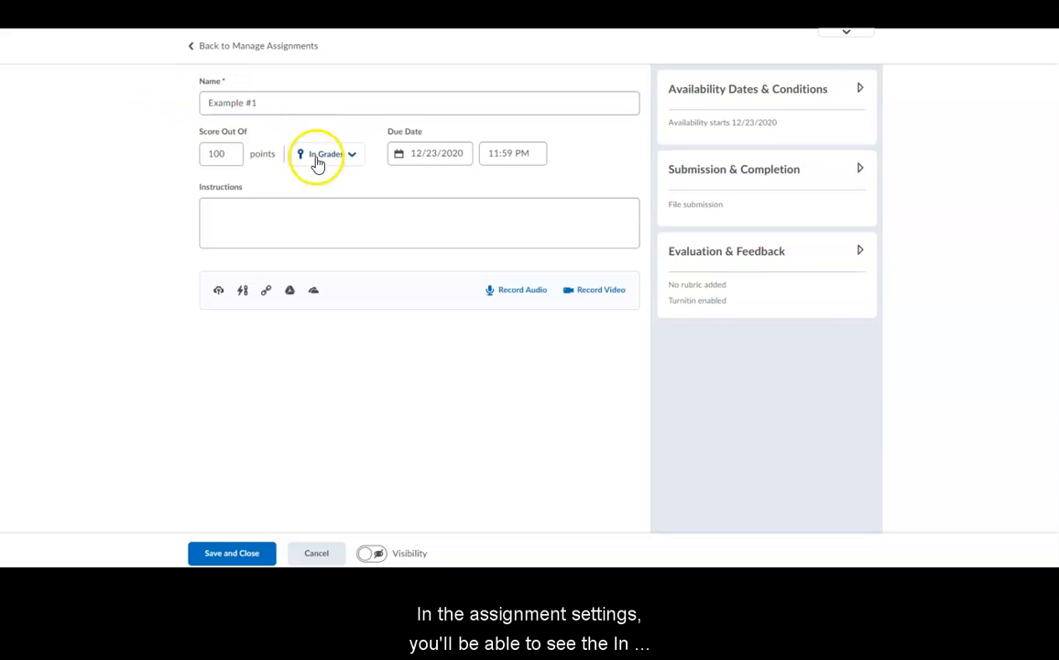
Step: Link the assignment to the existing grade item Example #1, then save and close the assignment
{"action": "left_click", "coordinate": [351, 156]}
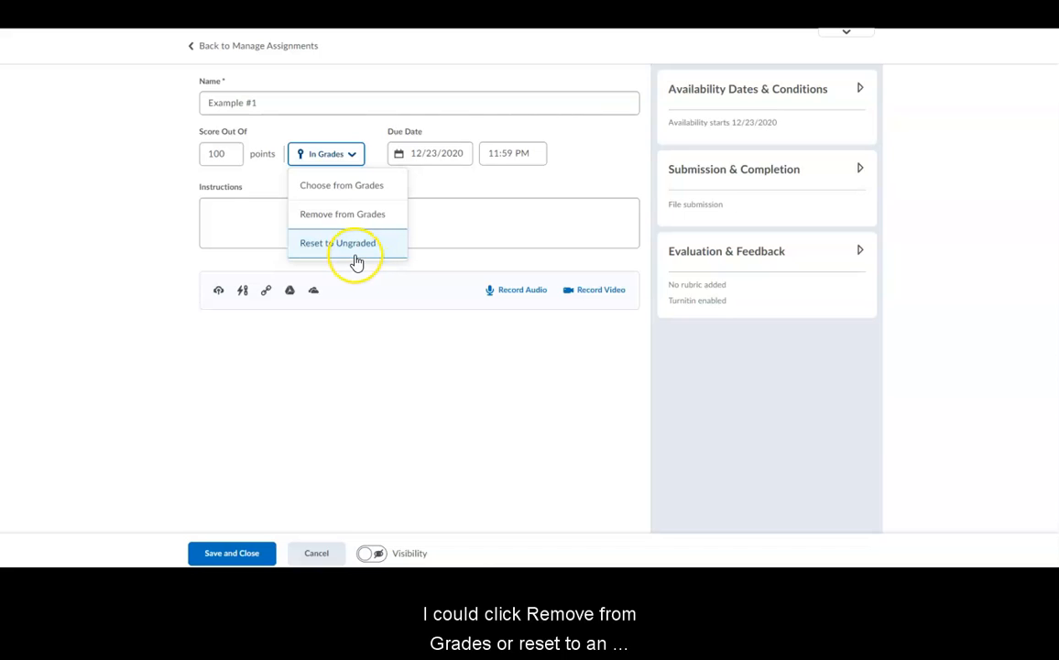
{"action": "left_click", "coordinate": [346, 186]}
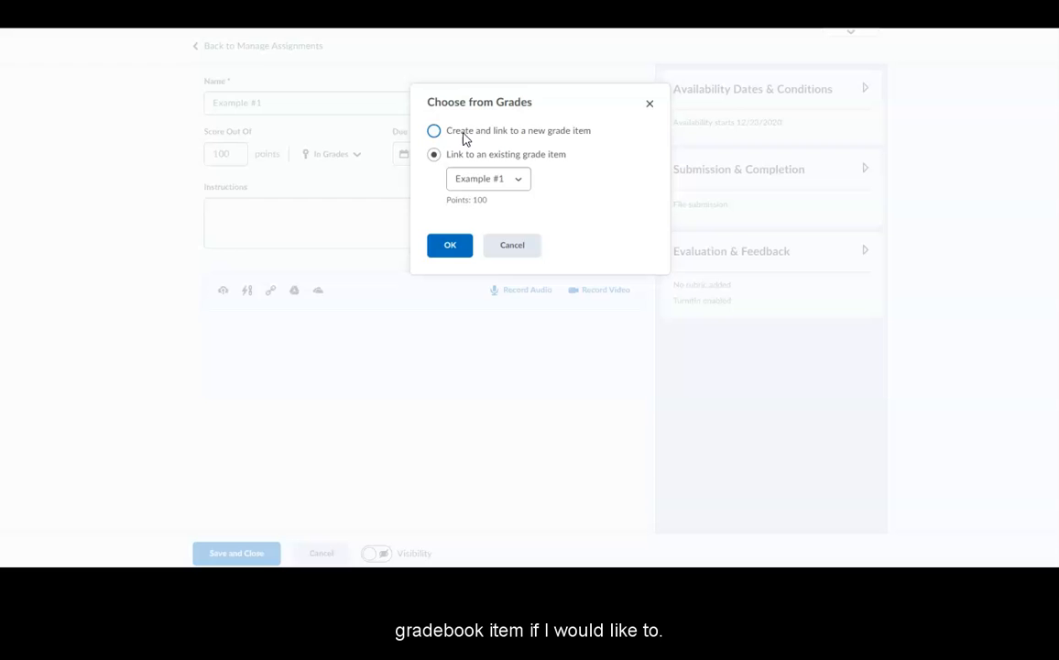
{"action": "left_click", "coordinate": [434, 157]}
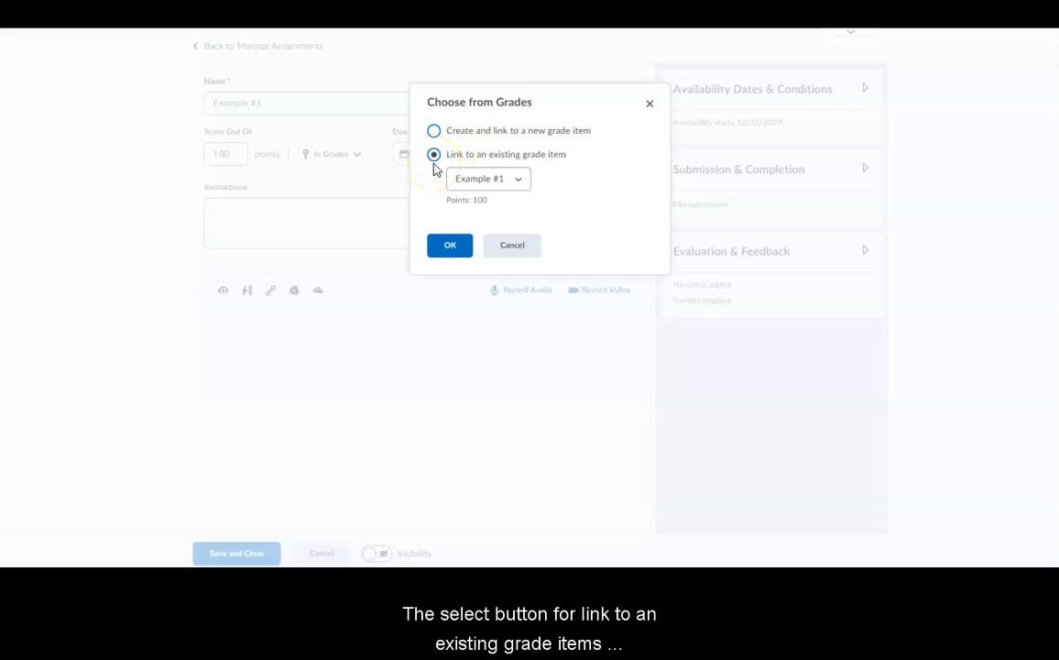
{"action": "left_click", "coordinate": [519, 181]}
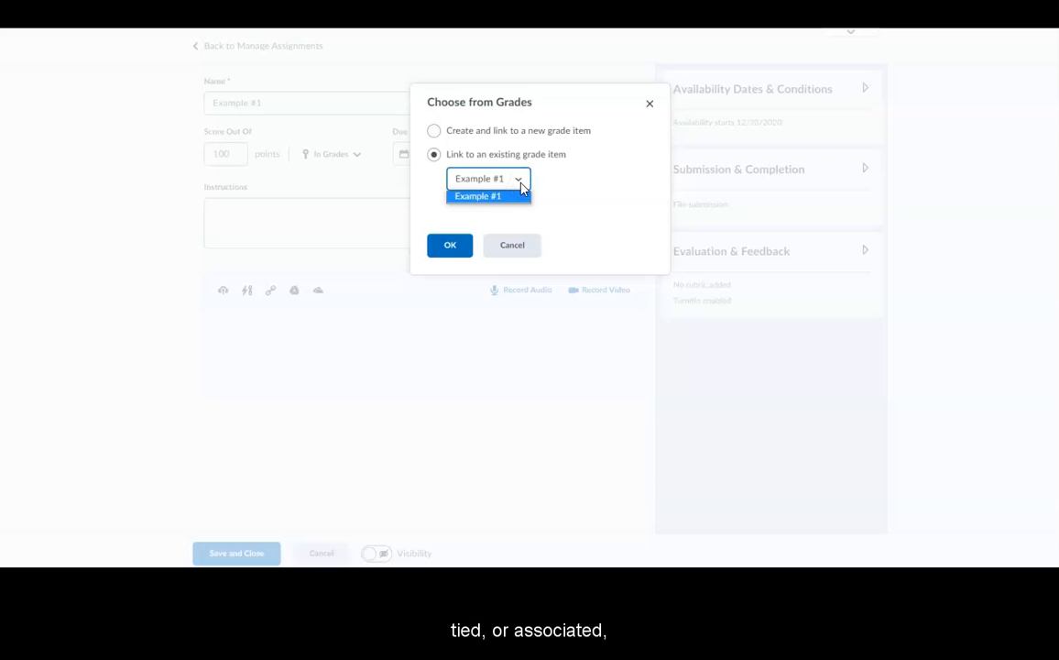
{"action": "left_click", "coordinate": [516, 197]}
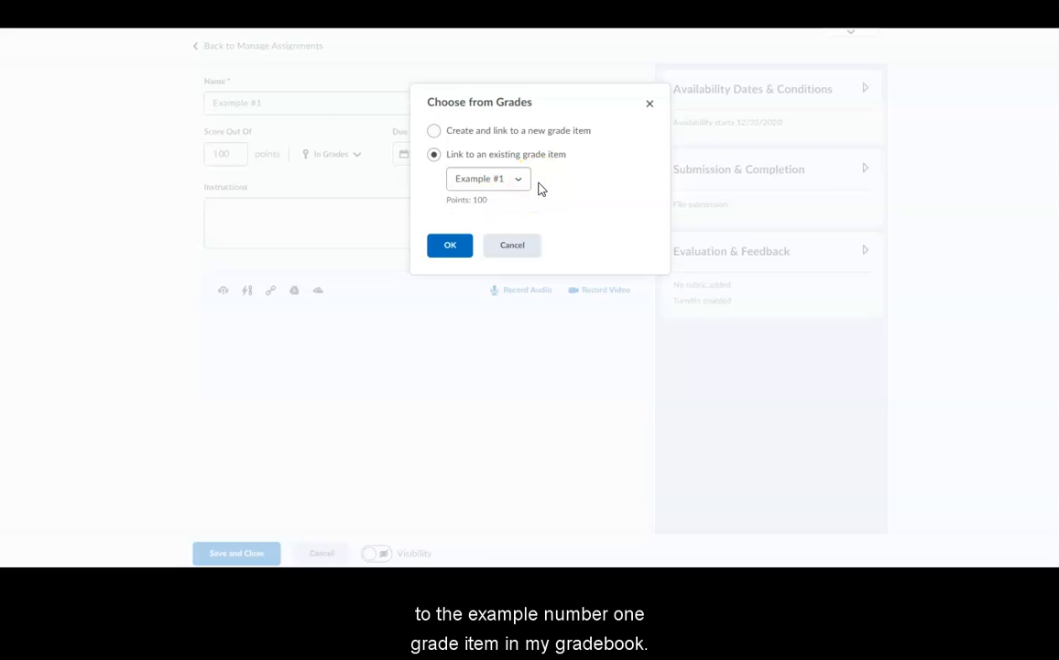
{"action": "left_click", "coordinate": [457, 248]}
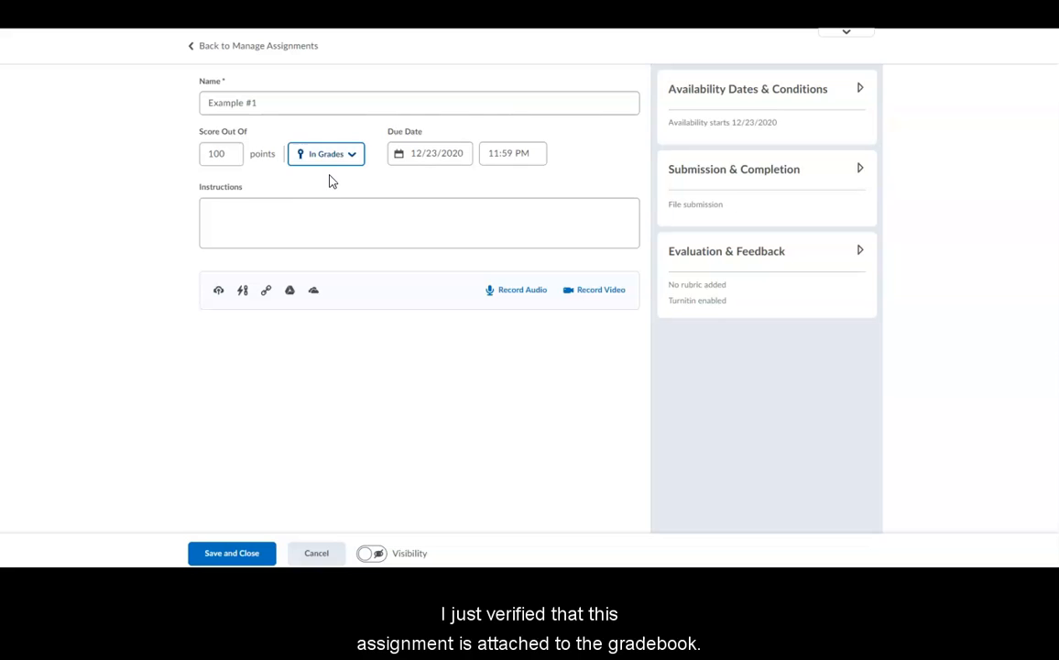
{"action": "left_click", "coordinate": [262, 553]}
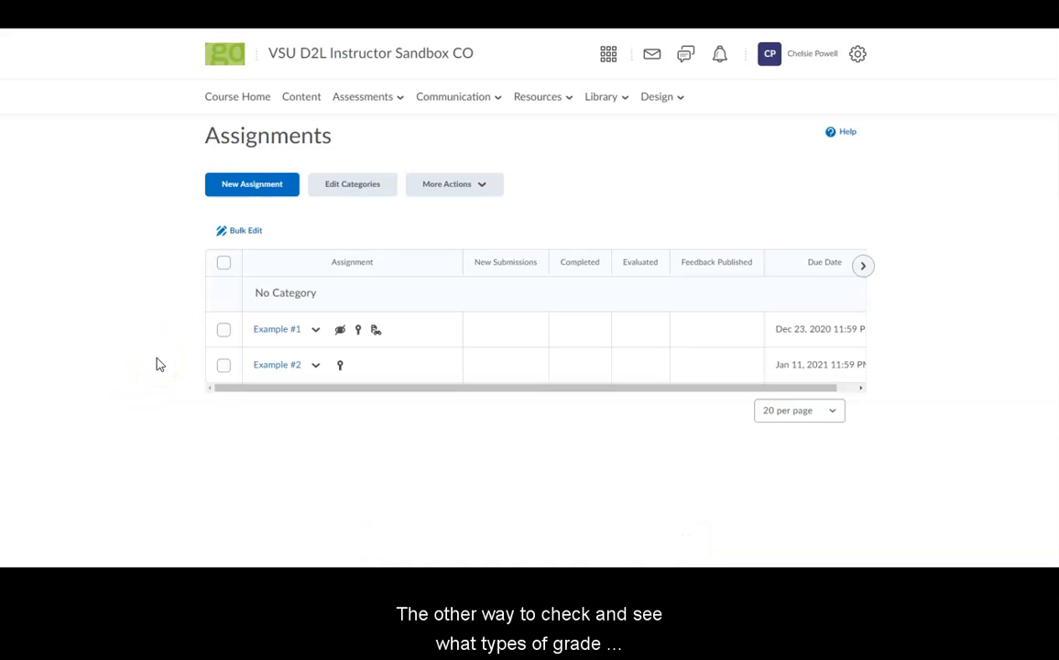
Step: Open the Example #1 grade item for editing from Manage Grades and review its association, name, category, points and grade scheme properties
{"action": "left_click", "coordinate": [403, 106]}
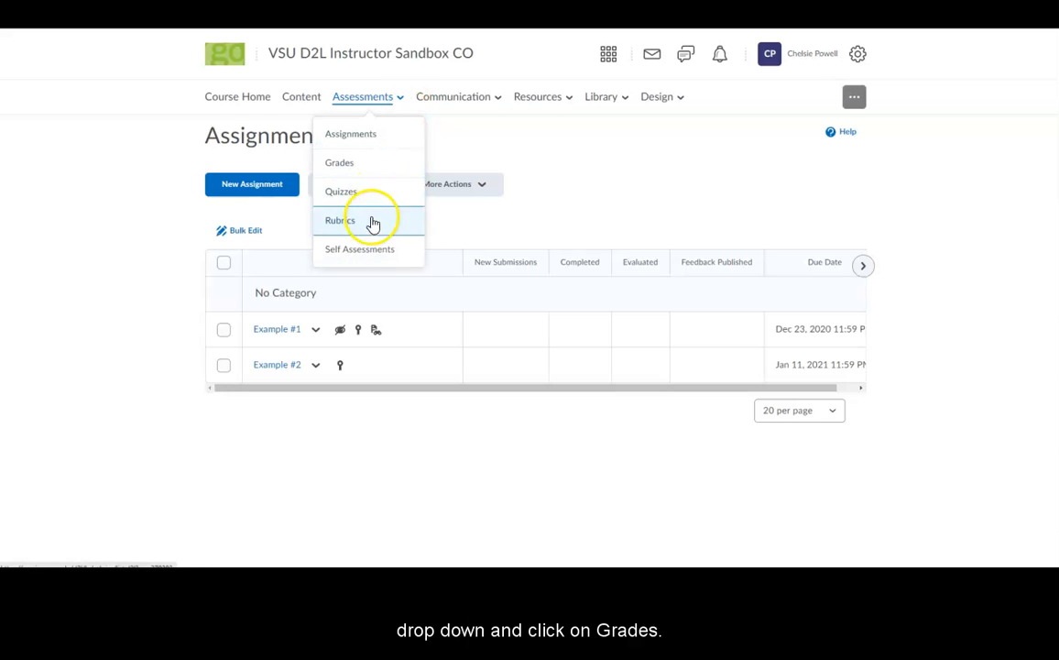
{"action": "left_click", "coordinate": [364, 170]}
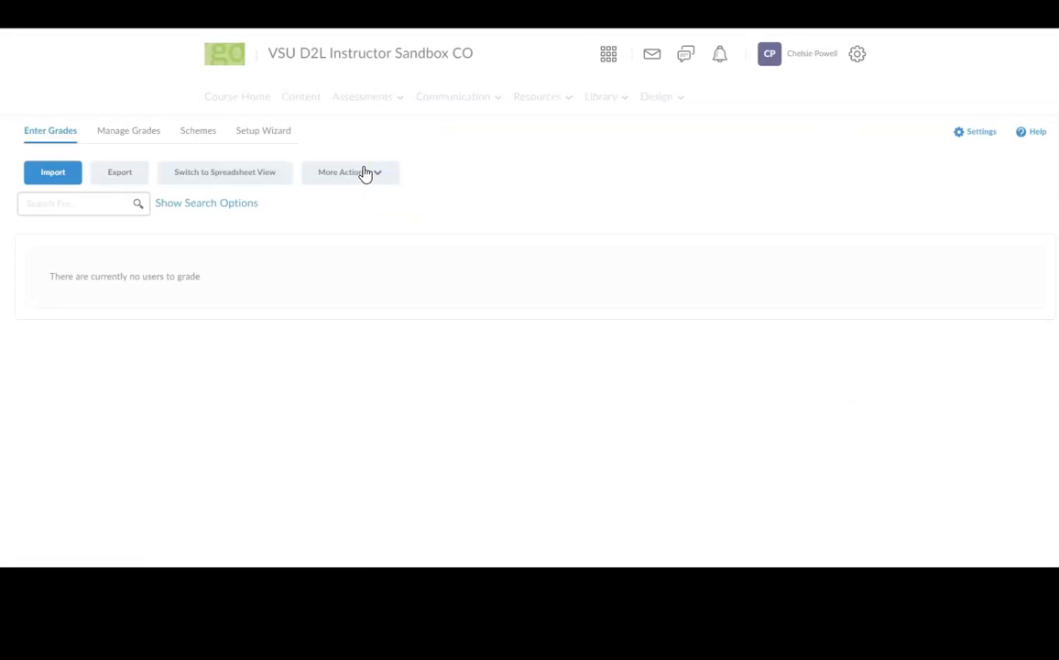
{"action": "left_click", "coordinate": [129, 135]}
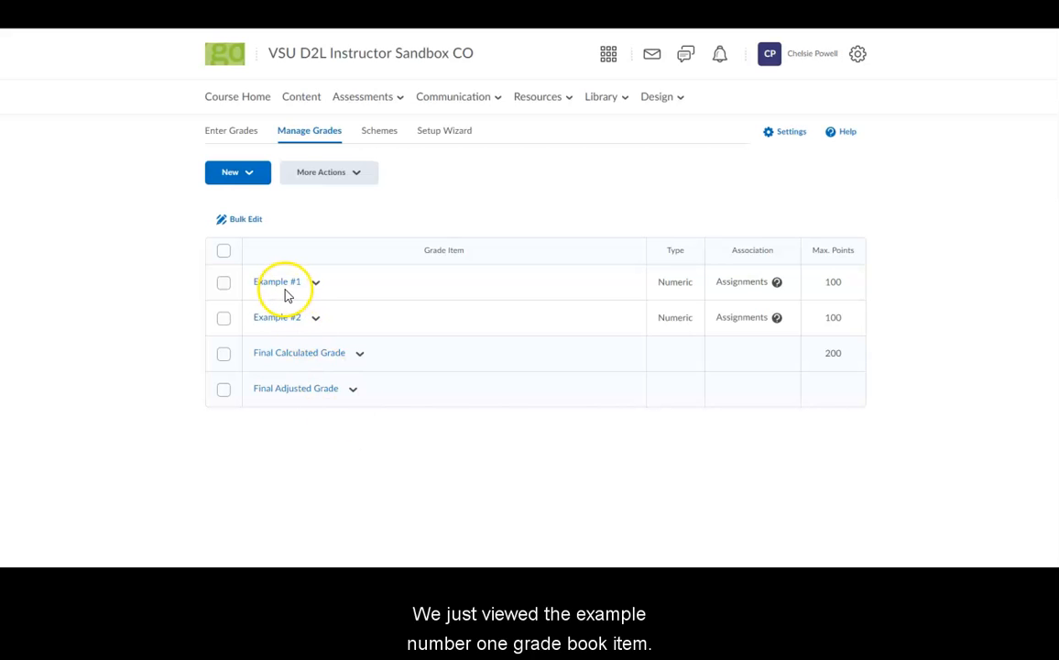
{"action": "left_click", "coordinate": [315, 283]}
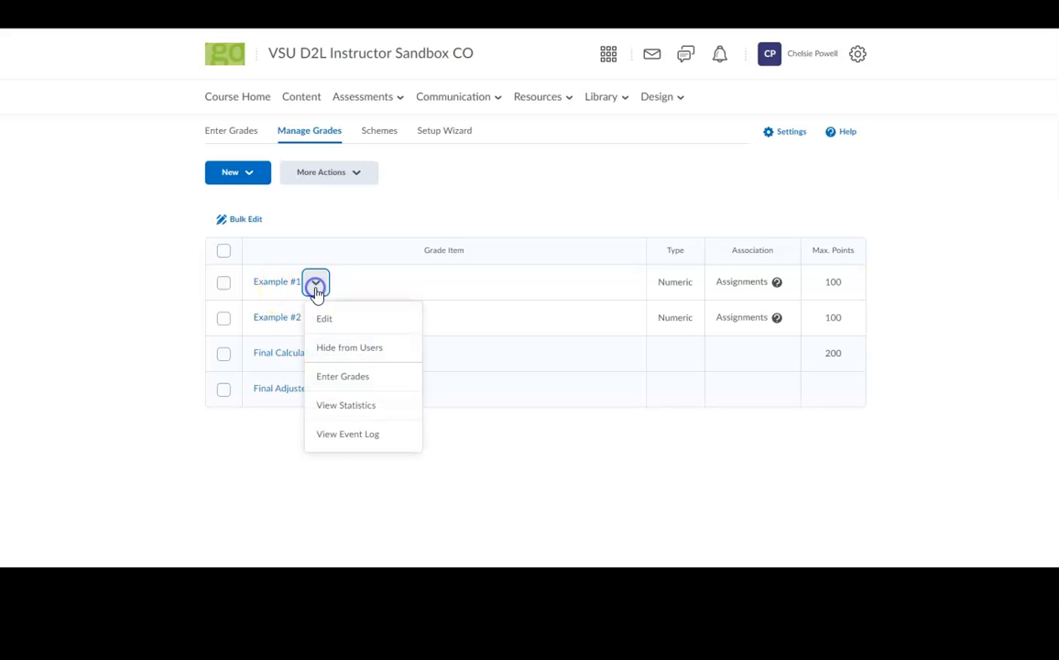
{"action": "left_click", "coordinate": [361, 323]}
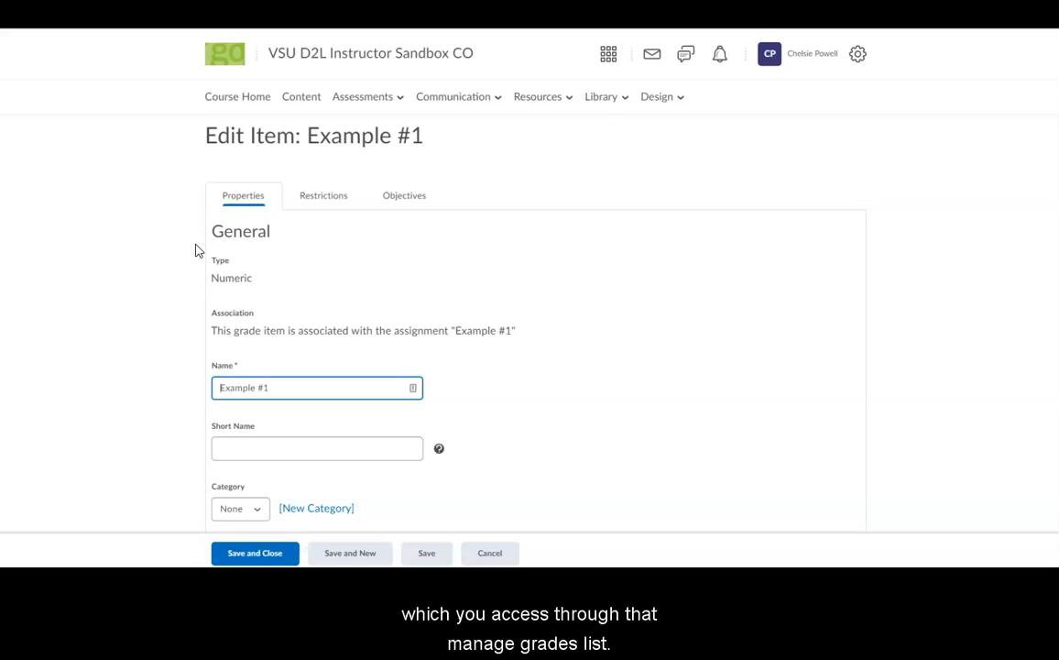
{"action": "scroll", "coordinate": [195, 250], "scroll_direction": "down", "scroll_amount": 3}
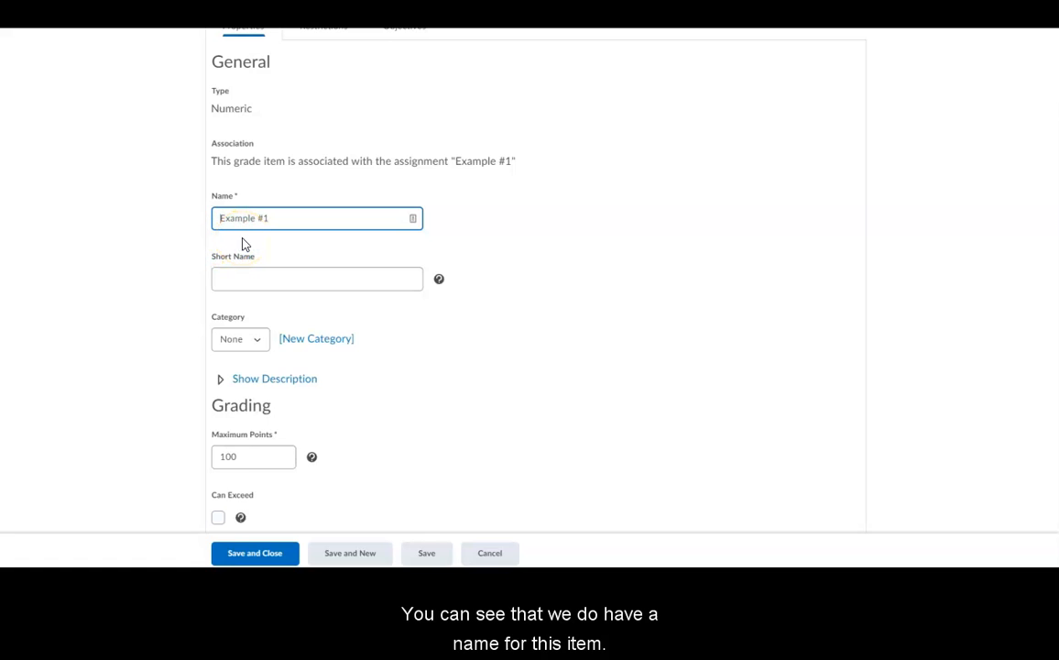
{"action": "scroll", "coordinate": [243, 243], "scroll_direction": "down", "scroll_amount": 1}
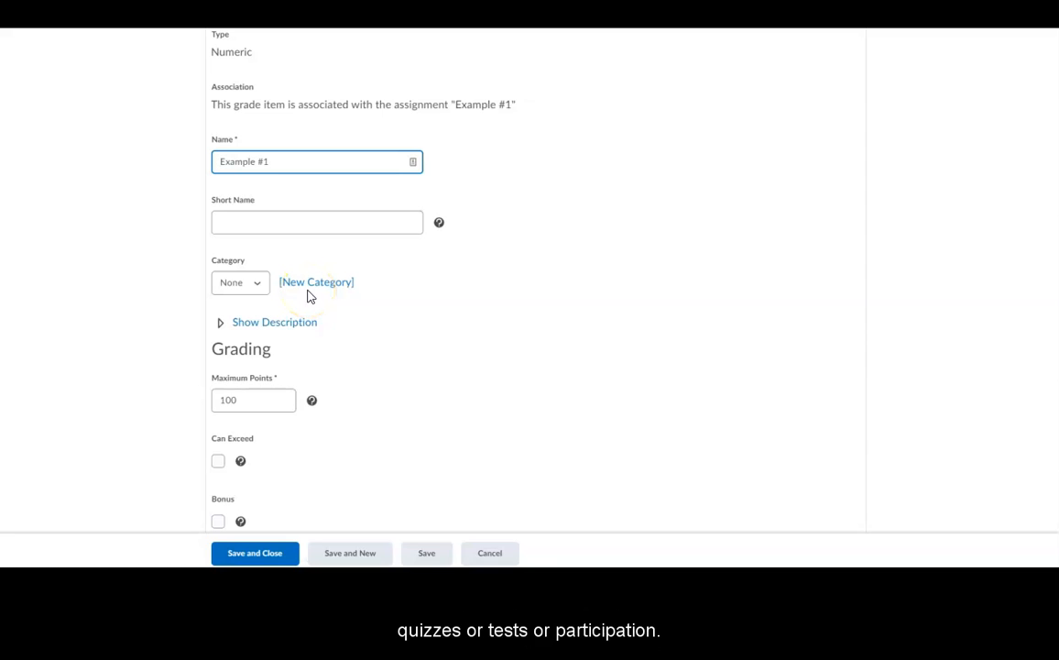
{"action": "scroll", "coordinate": [302, 303], "scroll_direction": "down", "scroll_amount": 1}
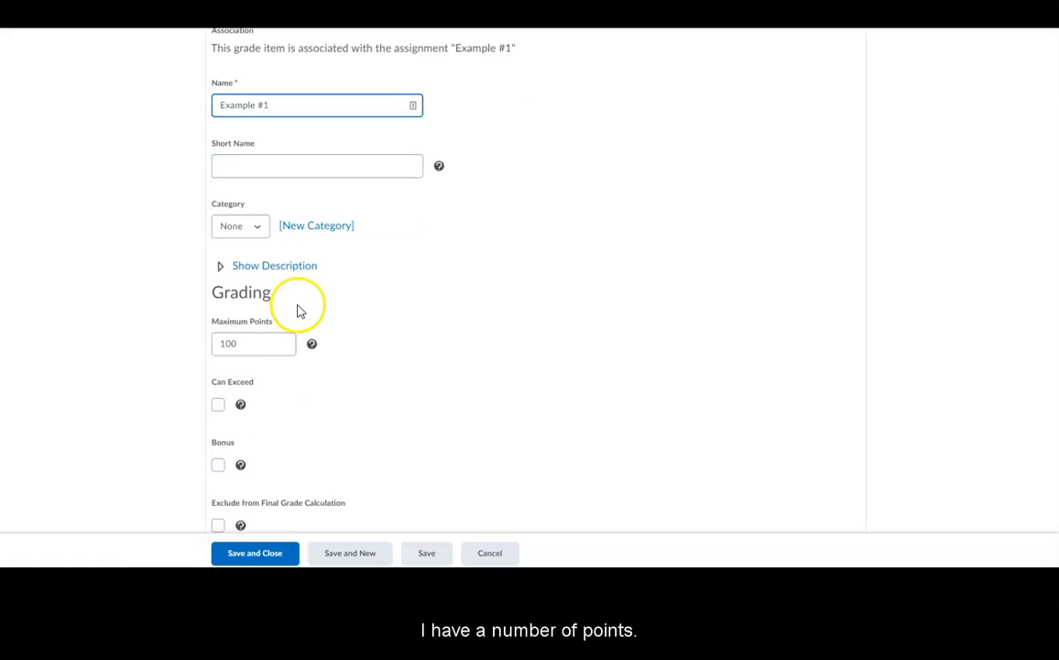
{"action": "scroll", "coordinate": [205, 350], "scroll_direction": "down", "scroll_amount": 4}
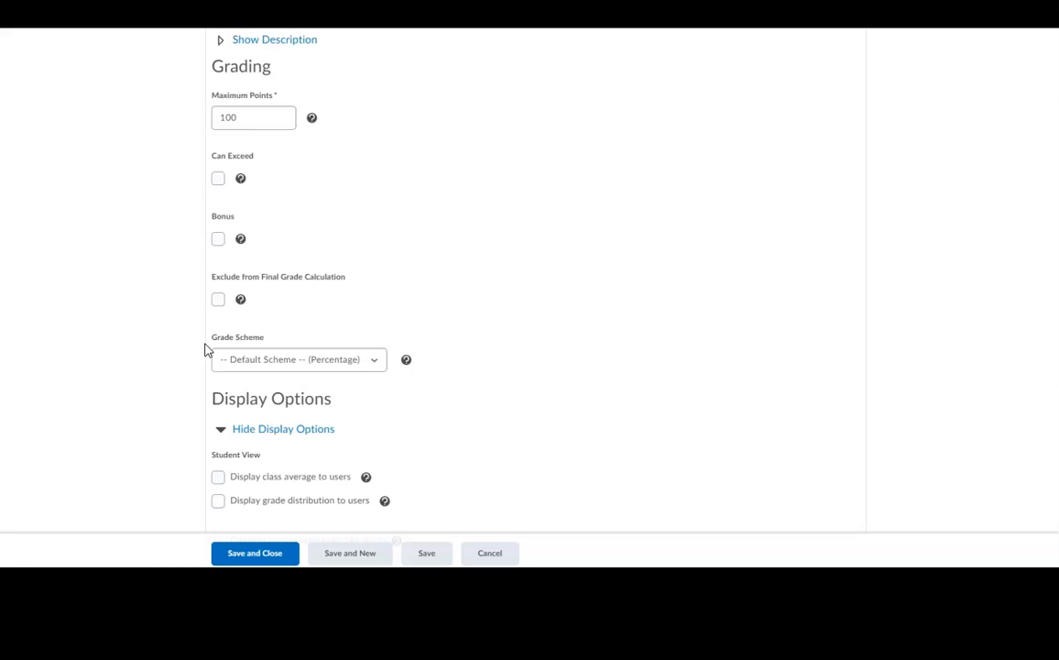
{"action": "scroll", "coordinate": [205, 349], "scroll_direction": "up", "scroll_amount": 9}
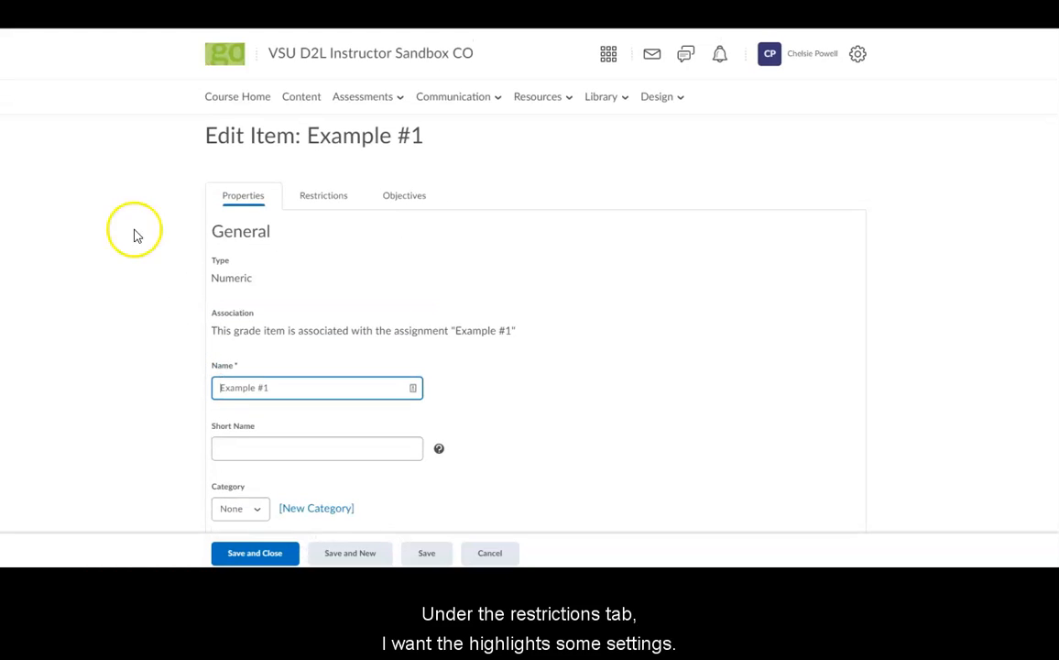
Step: Try an availability start date of 12/29/2020 in the grade item's restrictions and turn the start date off again
{"action": "left_click", "coordinate": [322, 209]}
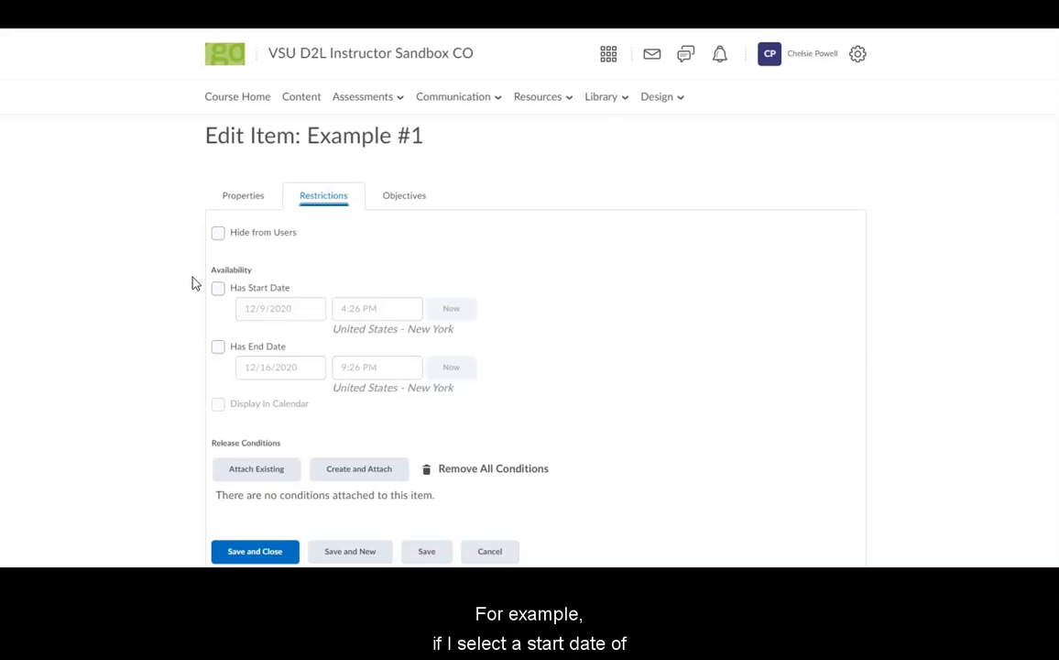
{"action": "left_click", "coordinate": [218, 289]}
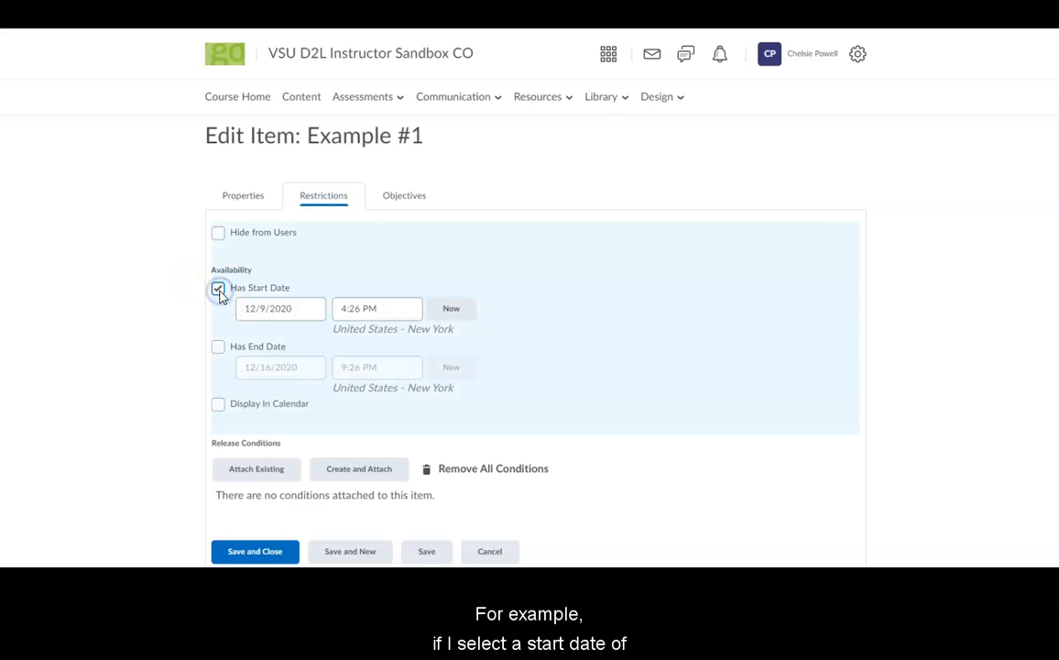
{"action": "left_click", "coordinate": [291, 308]}
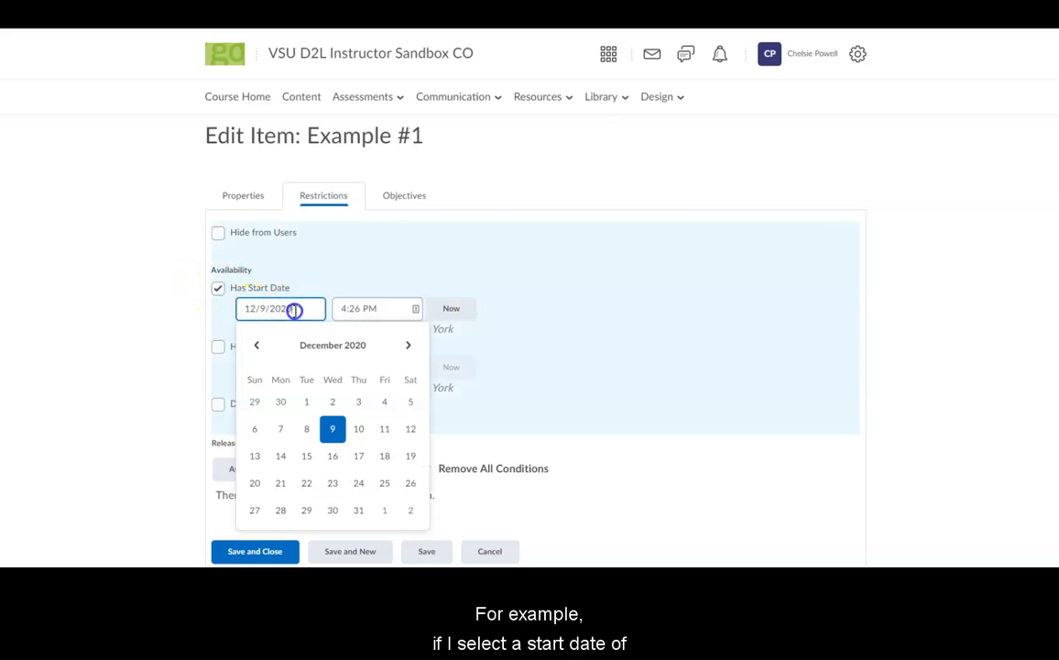
{"action": "left_click", "coordinate": [307, 511]}
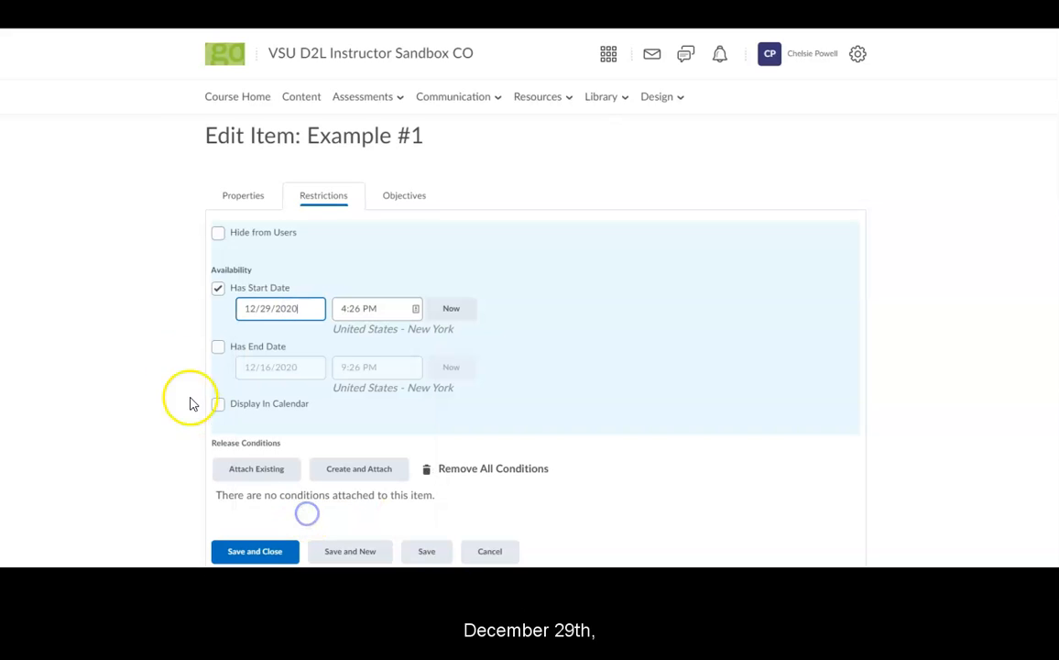
{"action": "left_click", "coordinate": [218, 289]}
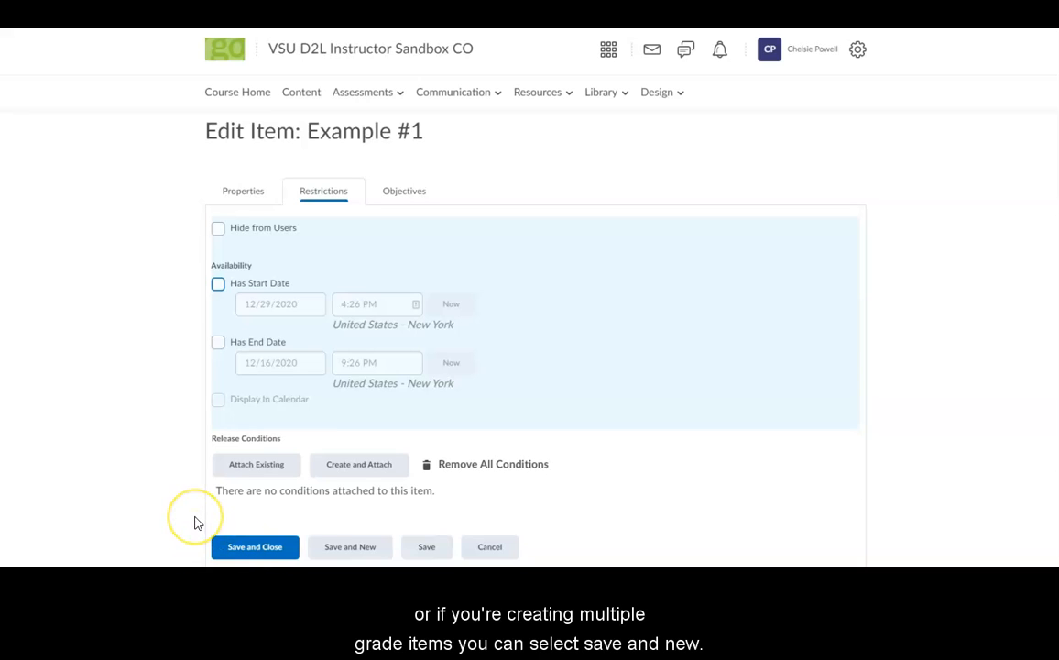
Step: Save the grade item and start a new numeric one named Example #3 with the short name Ex3
{"action": "left_click", "coordinate": [347, 555]}
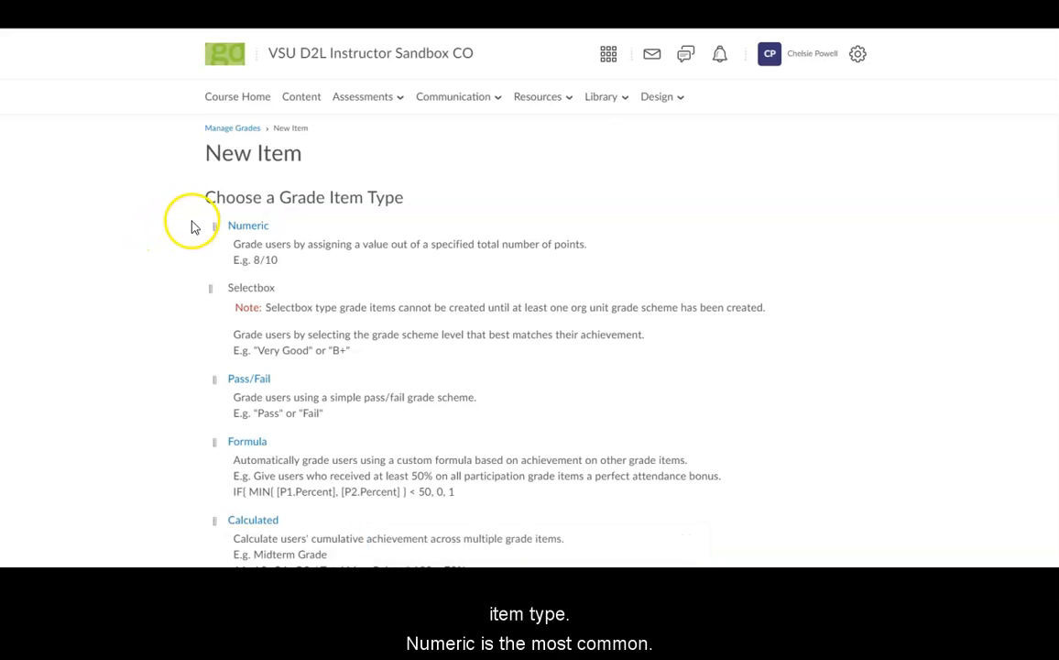
{"action": "left_click", "coordinate": [245, 229]}
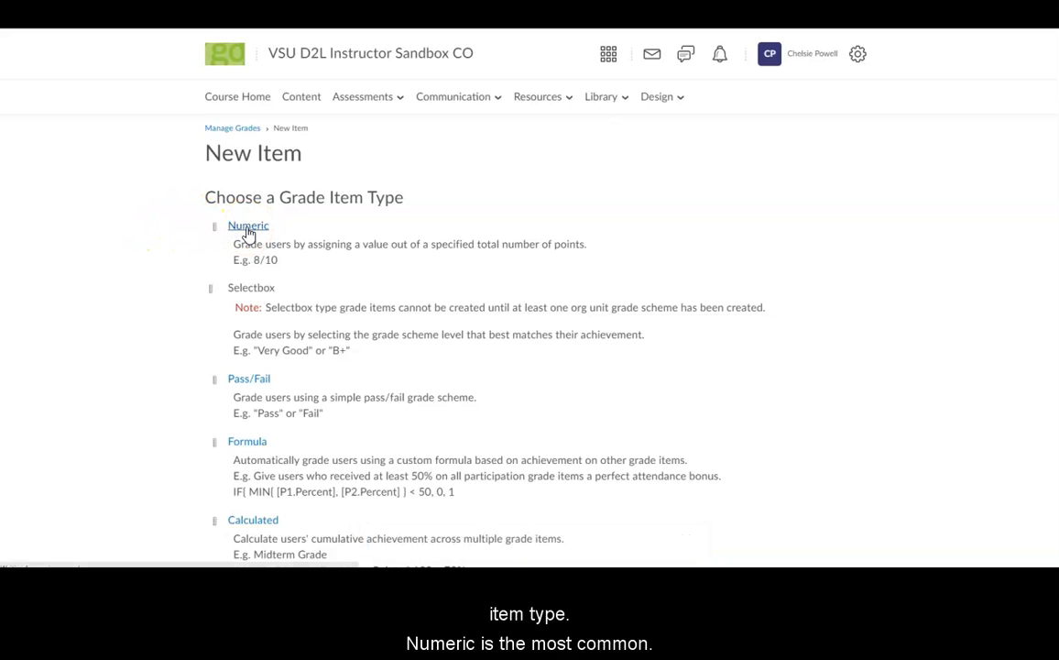
{"action": "left_click", "coordinate": [271, 333]}
{"action": "type", "text": "Example #3"}
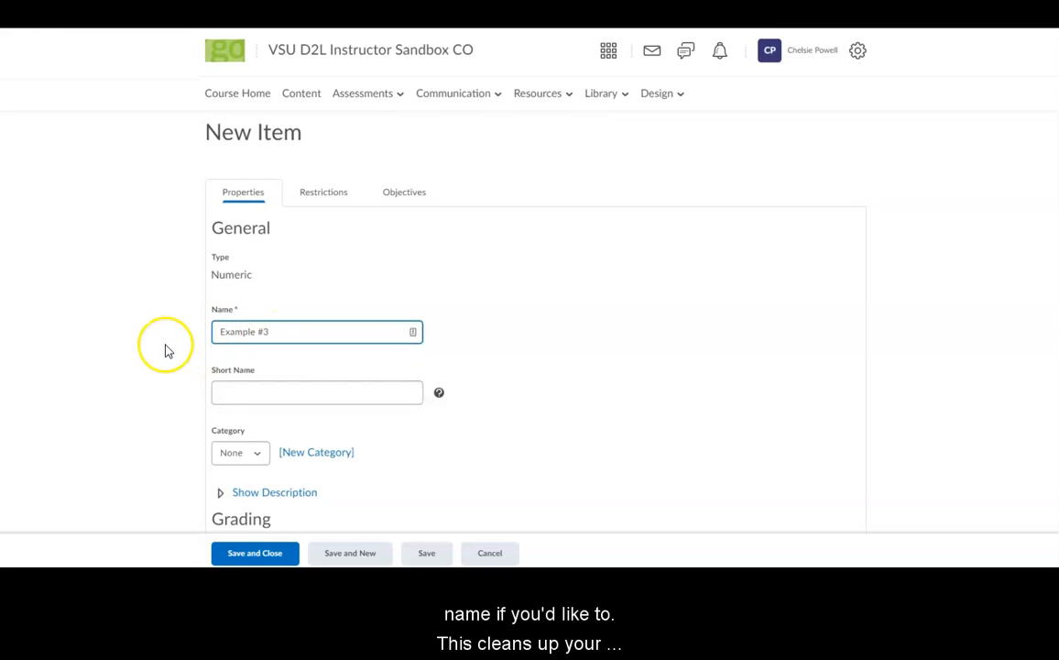
{"action": "scroll", "coordinate": [174, 348], "scroll_direction": "down", "scroll_amount": 1}
{"action": "left_click", "coordinate": [224, 338]}
{"action": "type", "text": "Ex3"}
{"action": "left_click", "coordinate": [183, 347]}
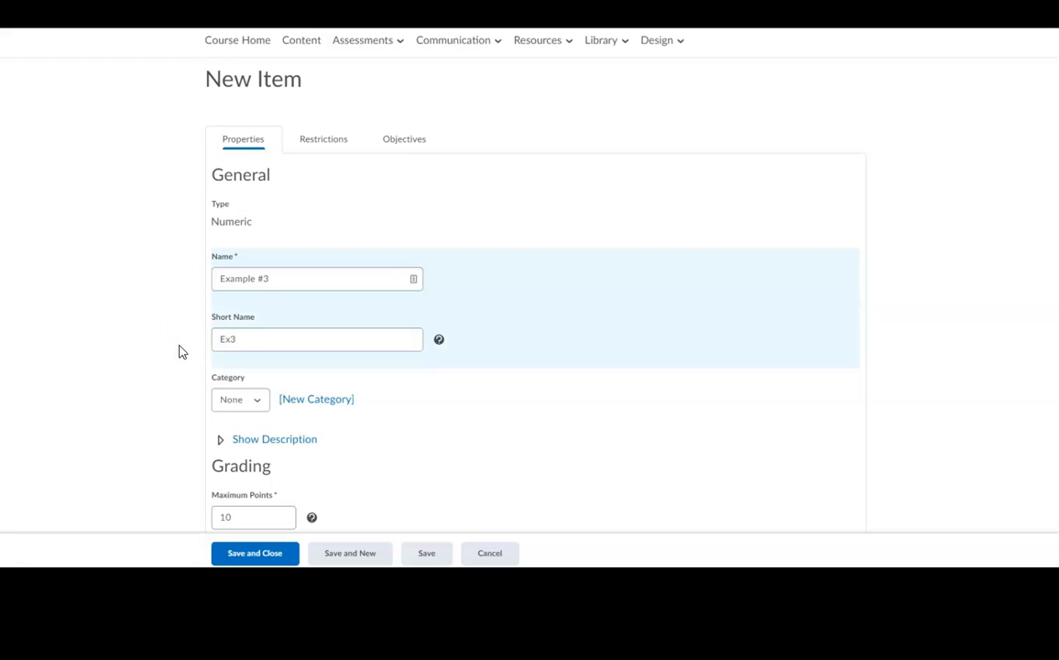
Step: Set the new grade item's maximum points to 100, then save and close it
{"action": "scroll", "coordinate": [179, 350], "scroll_direction": "down", "scroll_amount": 1}
{"action": "left_click", "coordinate": [255, 453]}
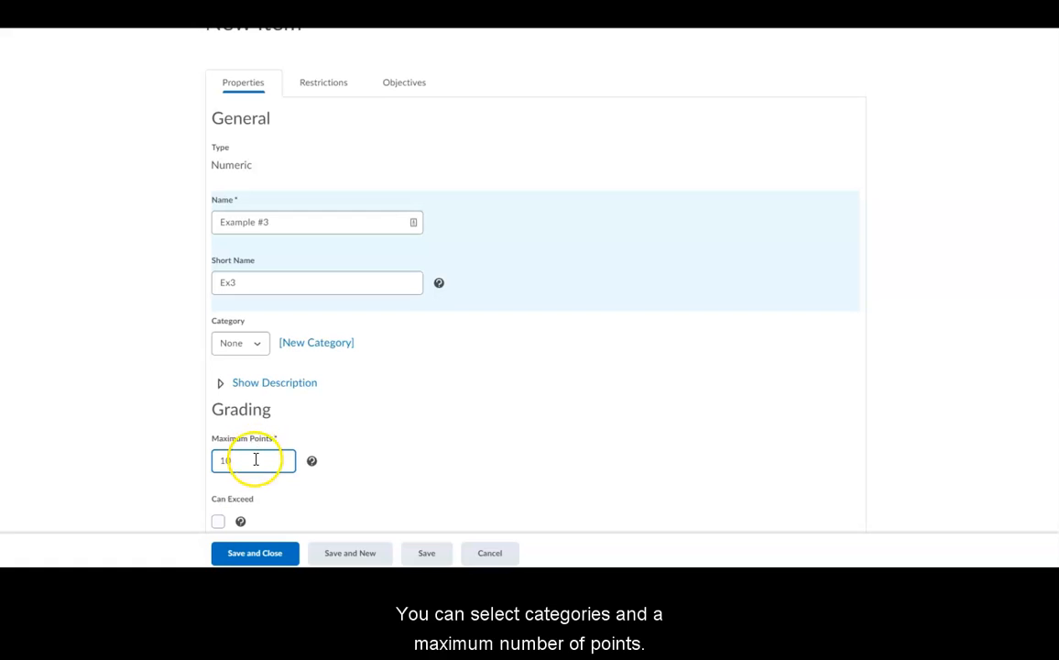
{"action": "left_click", "coordinate": [169, 465]}
{"action": "scroll", "coordinate": [169, 465], "scroll_direction": "down", "scroll_amount": 3}
{"action": "scroll", "coordinate": [169, 465], "scroll_direction": "down", "scroll_amount": 3}
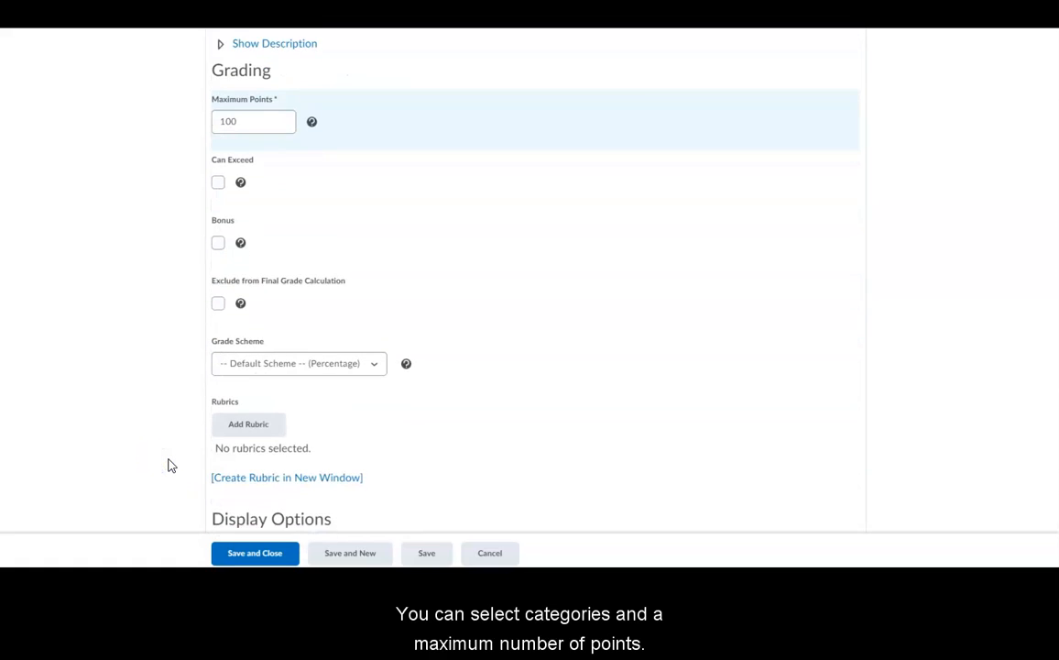
{"action": "scroll", "coordinate": [168, 464], "scroll_direction": "down", "scroll_amount": 1}
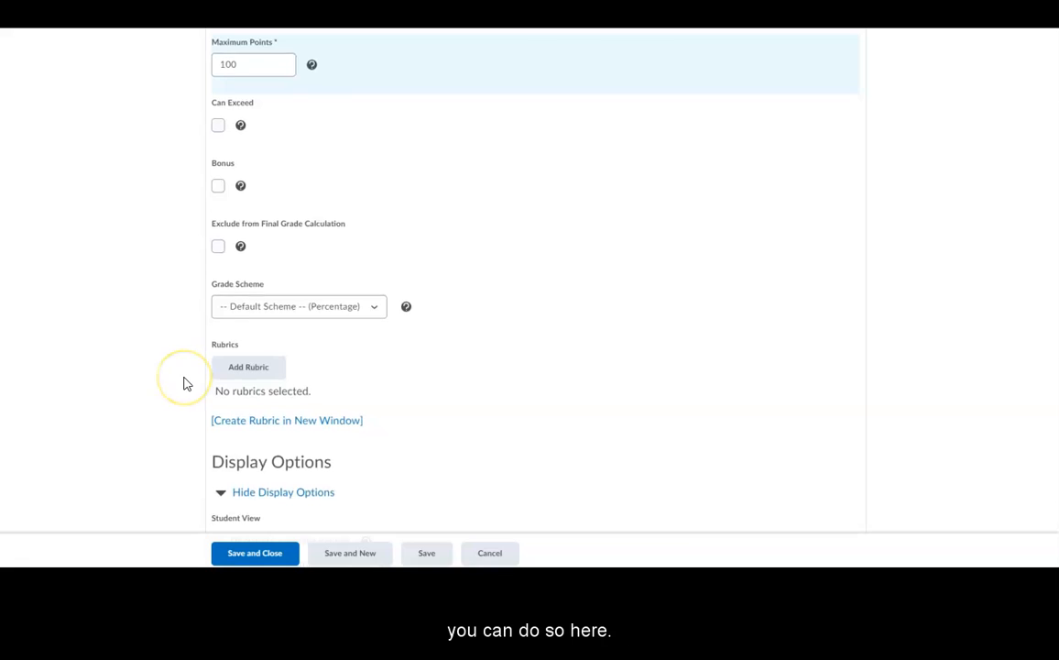
{"action": "scroll", "coordinate": [184, 383], "scroll_direction": "down", "scroll_amount": 1}
{"action": "scroll", "coordinate": [184, 383], "scroll_direction": "up", "scroll_amount": 10}
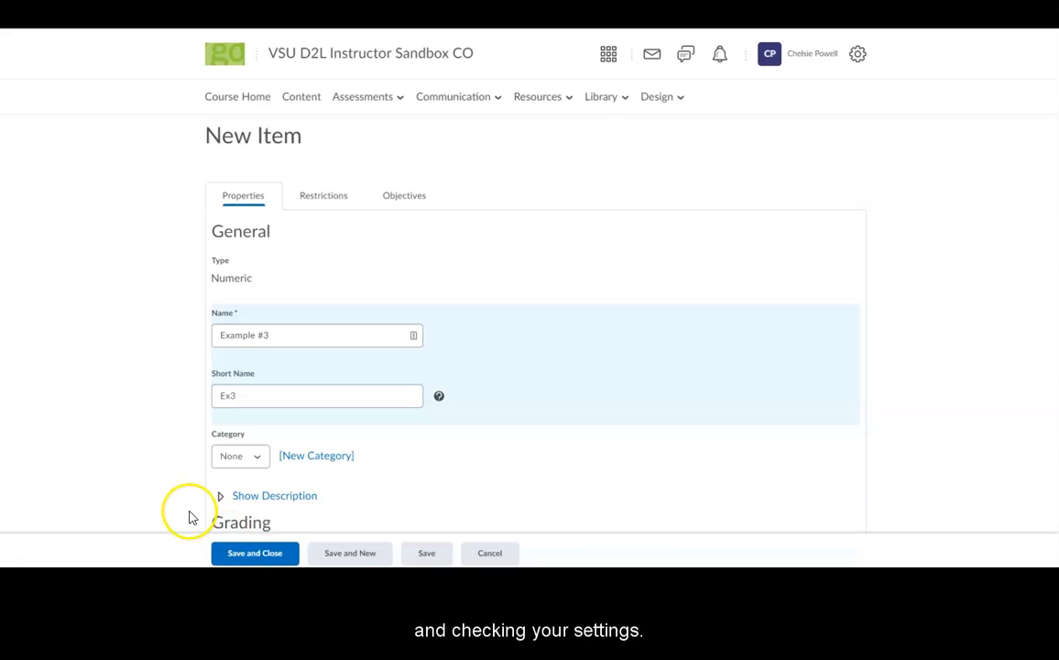
{"action": "left_click", "coordinate": [258, 555]}
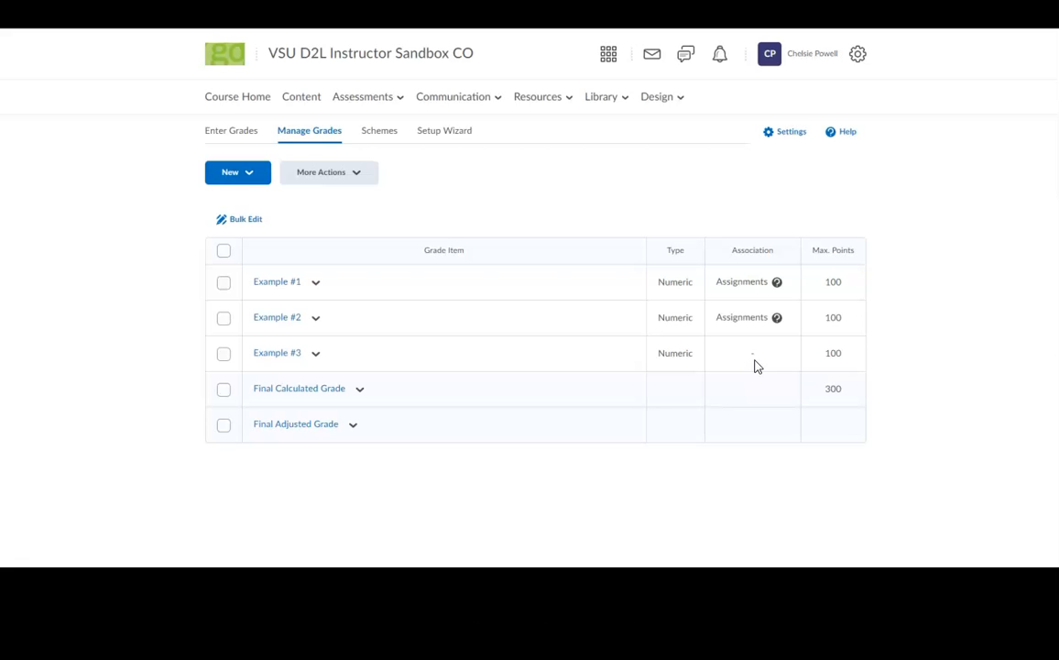
Step: Start a new assignment in the course's Assignments area and name it Please Associate Me!
{"action": "left_click", "coordinate": [383, 101]}
{"action": "left_click", "coordinate": [379, 135]}
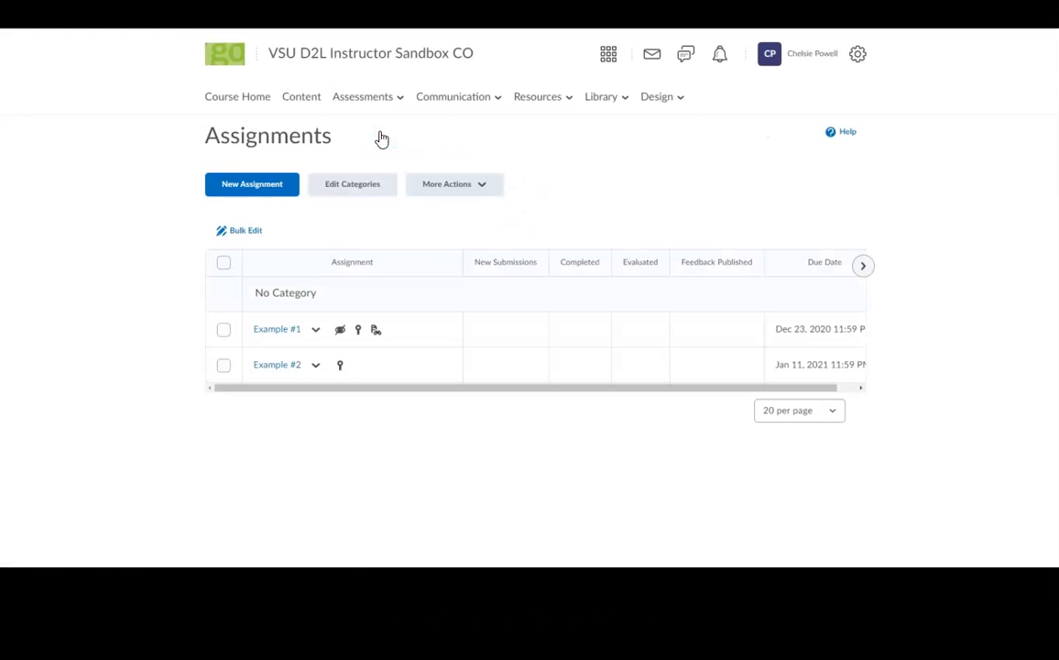
{"action": "left_click", "coordinate": [261, 190]}
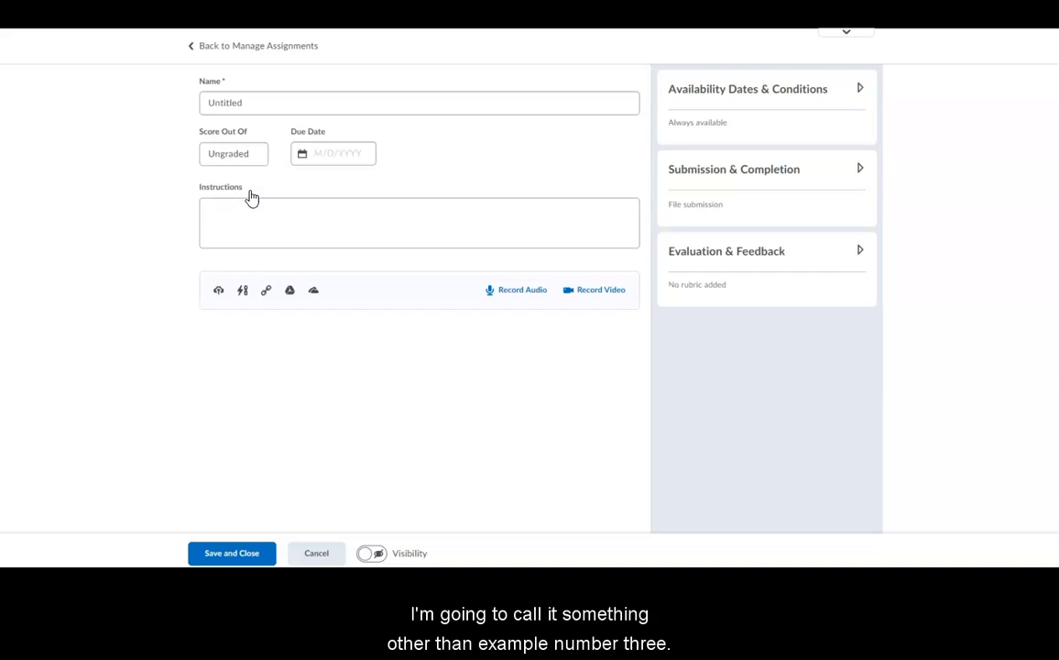
{"action": "left_click", "coordinate": [230, 104]}
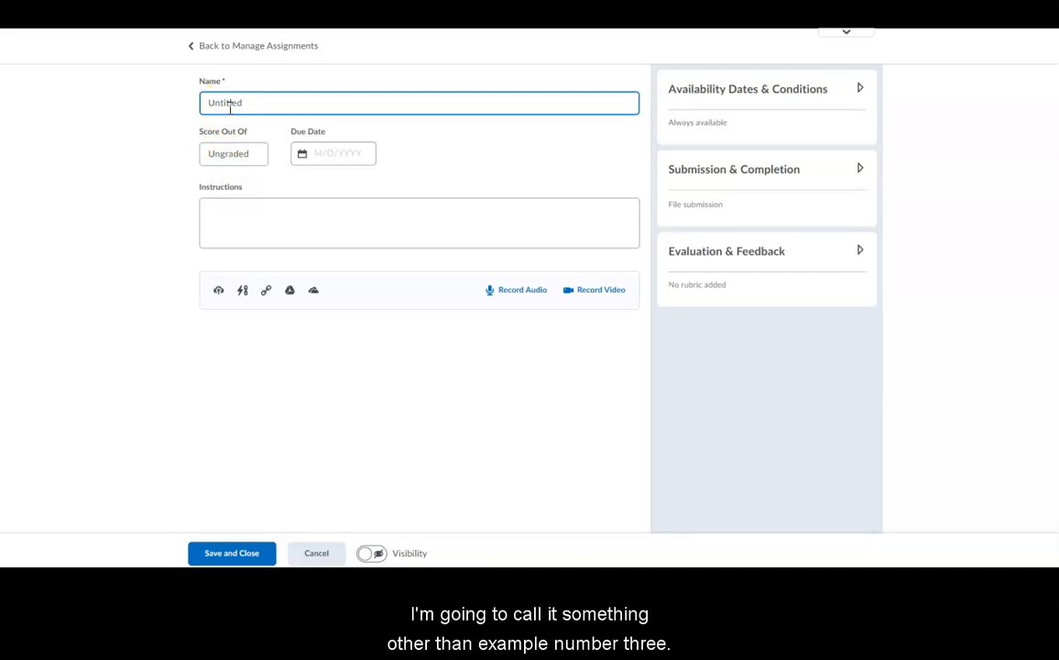
{"action": "left_click_drag", "start_coordinate": [261, 101], "coordinate": [203, 101]}
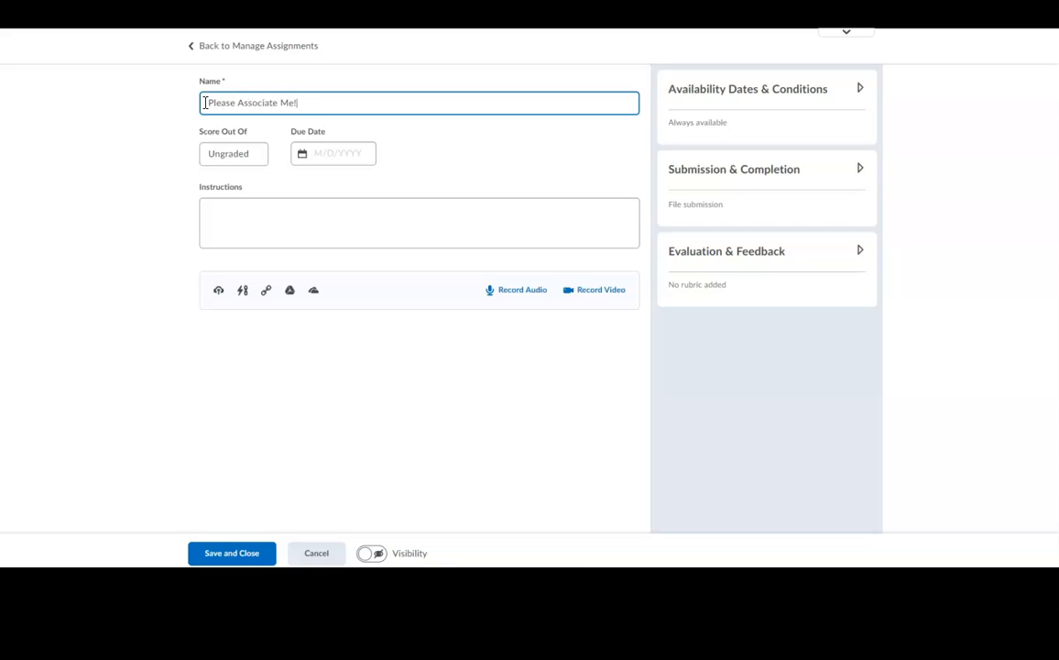
Step: Score the assignment out of 100 points and link it to the existing grade item Example #3
{"action": "left_click", "coordinate": [230, 154]}
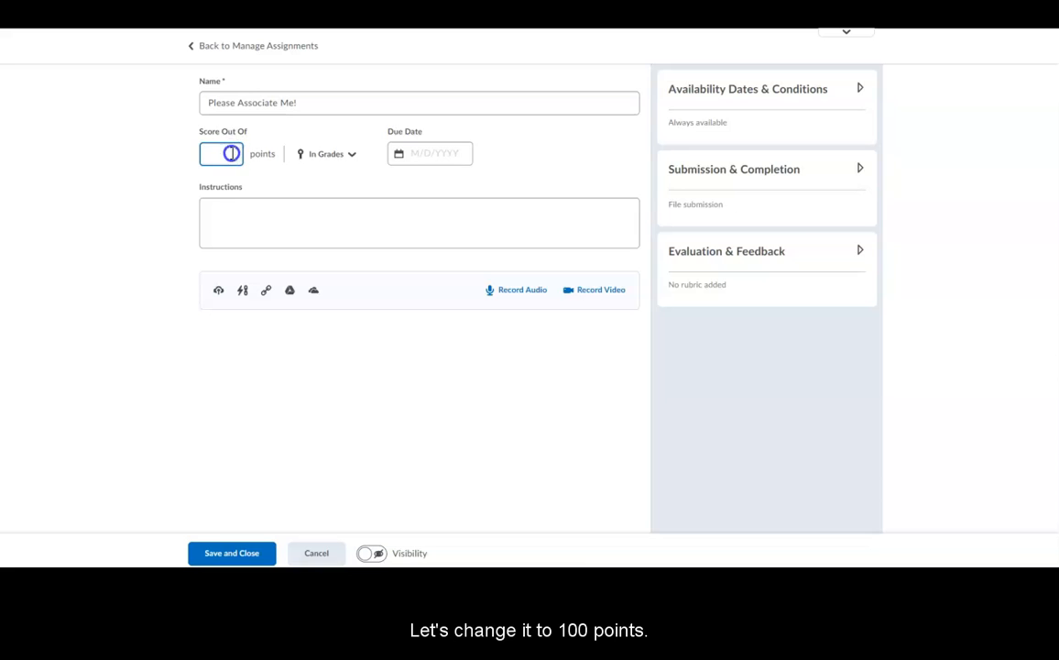
{"action": "left_click", "coordinate": [331, 156]}
{"action": "left_click", "coordinate": [341, 182]}
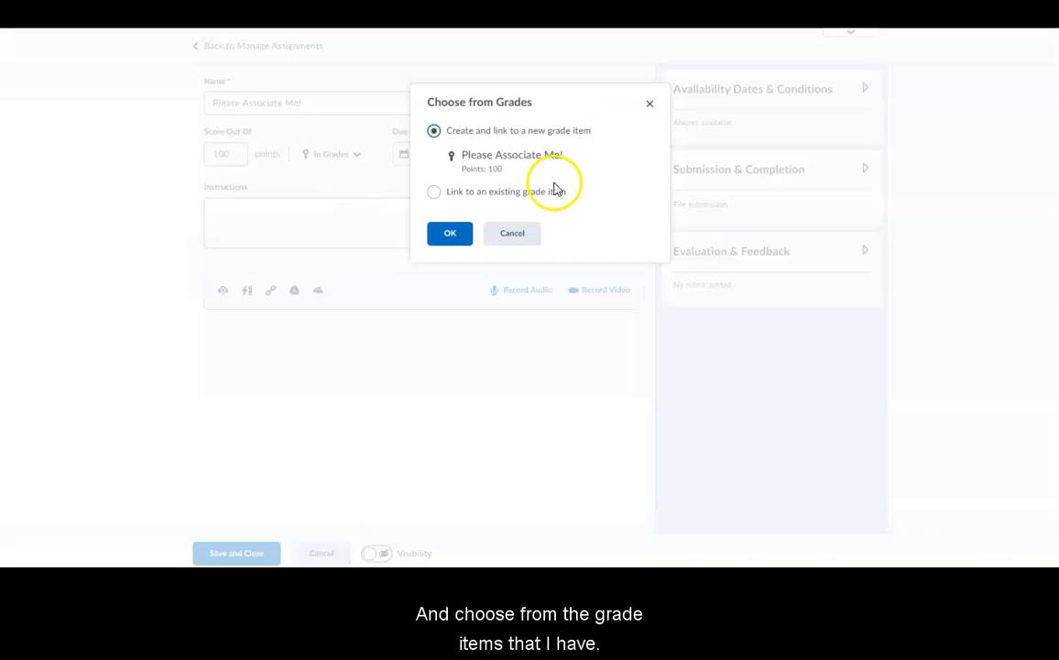
{"action": "left_click", "coordinate": [499, 194]}
{"action": "left_click", "coordinate": [517, 192]}
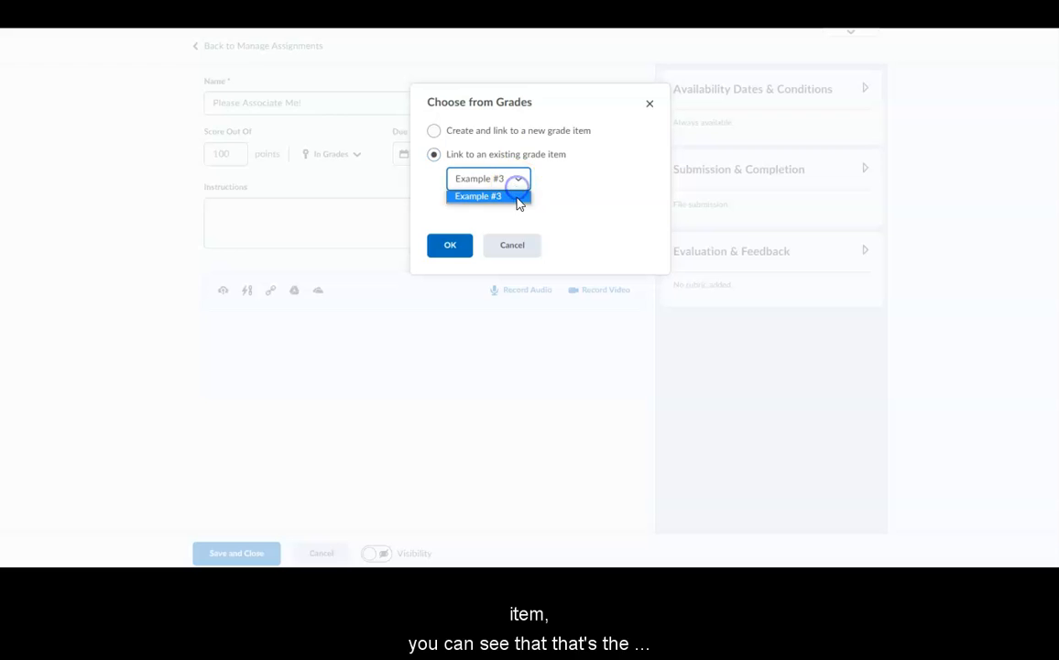
{"action": "left_click", "coordinate": [543, 186]}
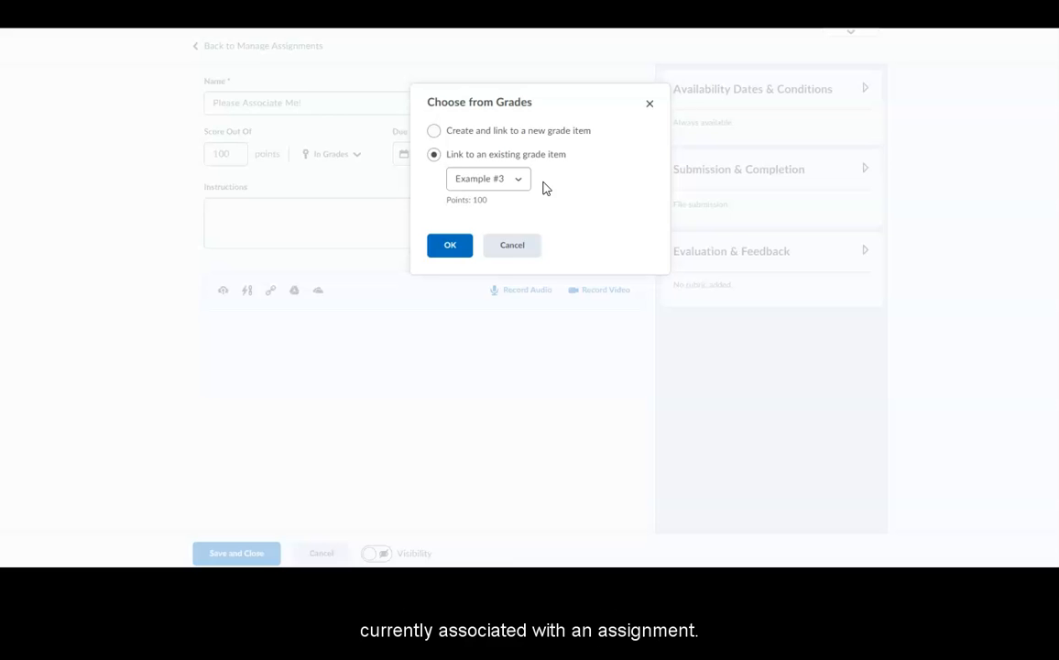
{"action": "left_click", "coordinate": [443, 248]}
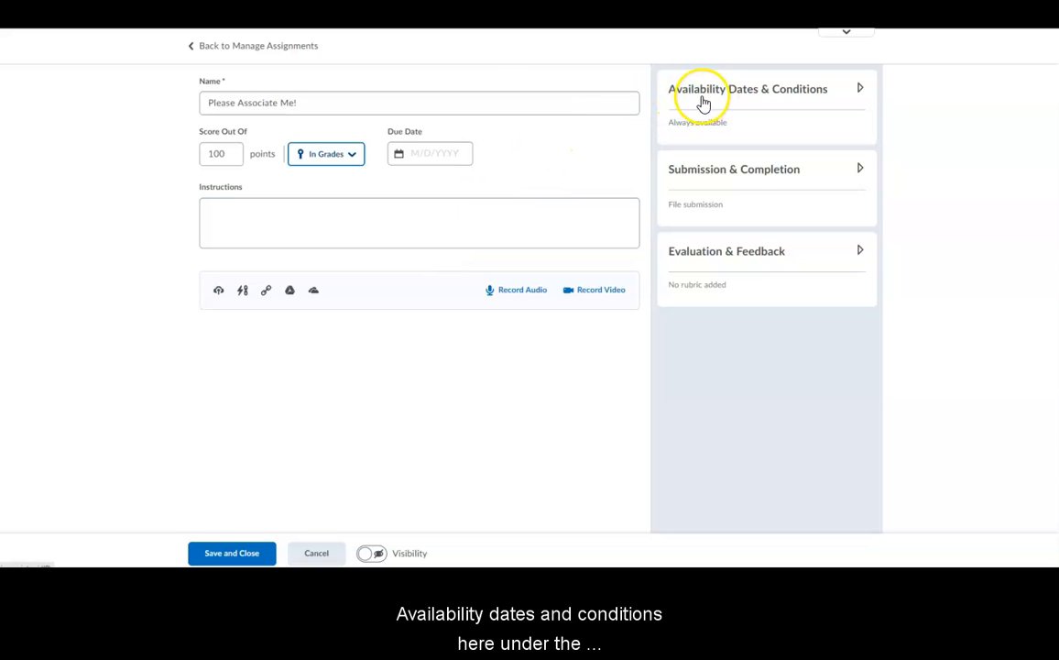
Step: Review the assignment's availability dates, leaving the start and end dates blank, and save and close the assignment
{"action": "left_click", "coordinate": [858, 96]}
{"action": "left_click", "coordinate": [917, 172]}
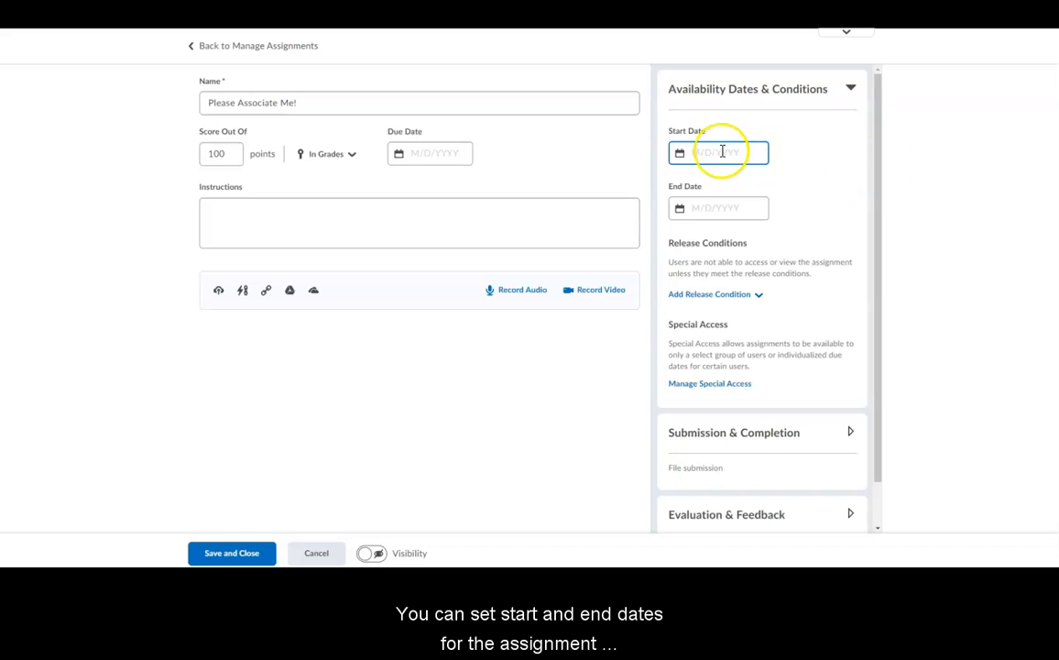
{"action": "left_click", "coordinate": [716, 207]}
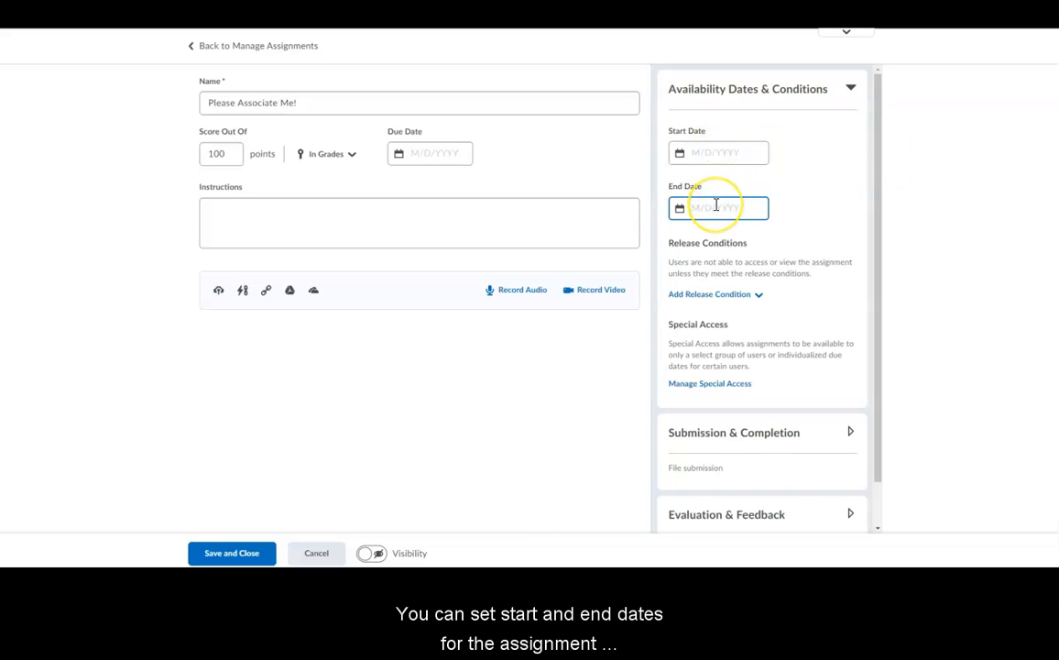
{"action": "left_click", "coordinate": [785, 184]}
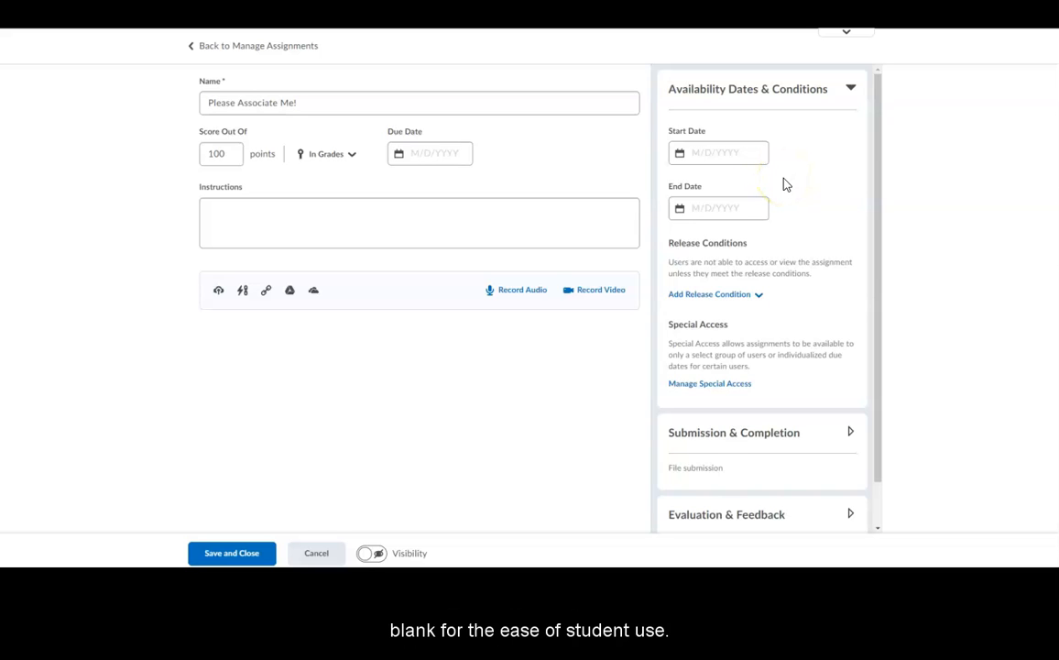
{"action": "left_click", "coordinate": [243, 556]}
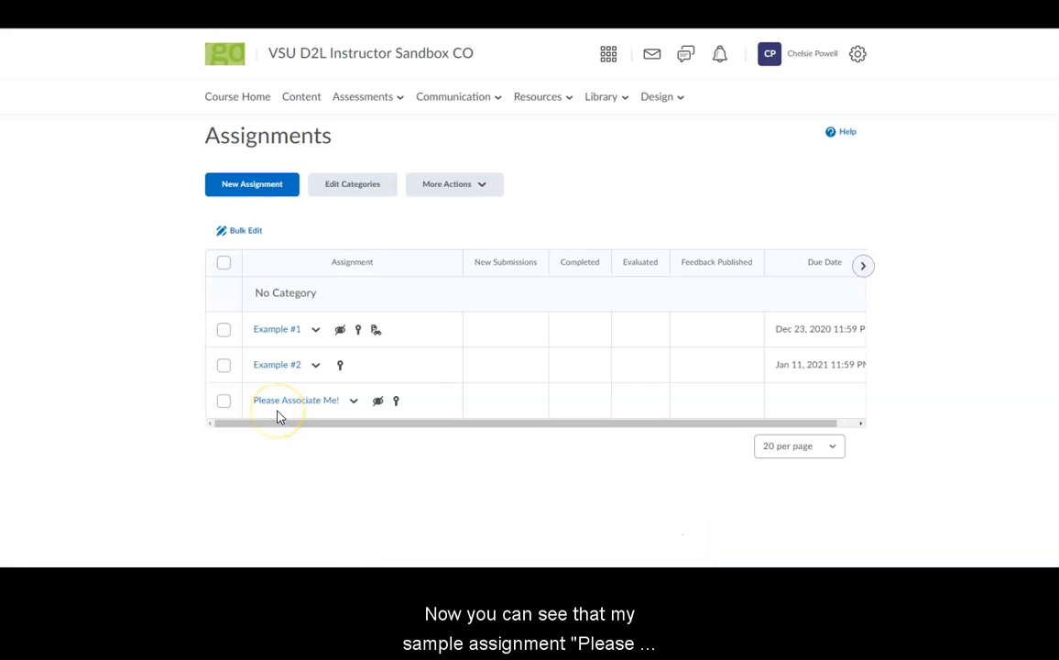
{"action": "mouse_move", "coordinate": [398, 409]}
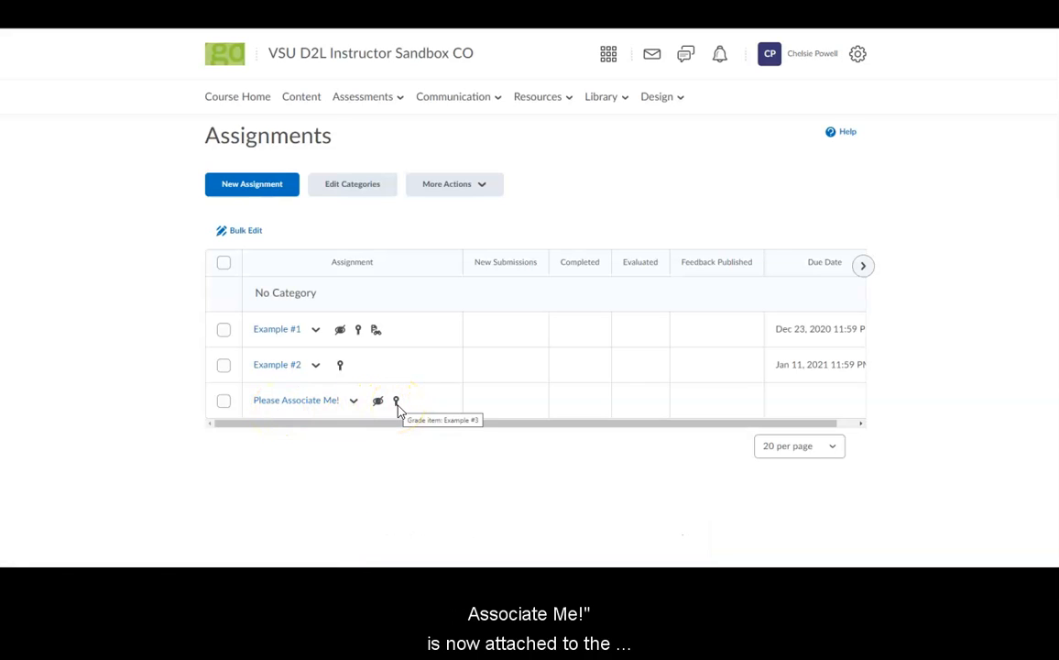